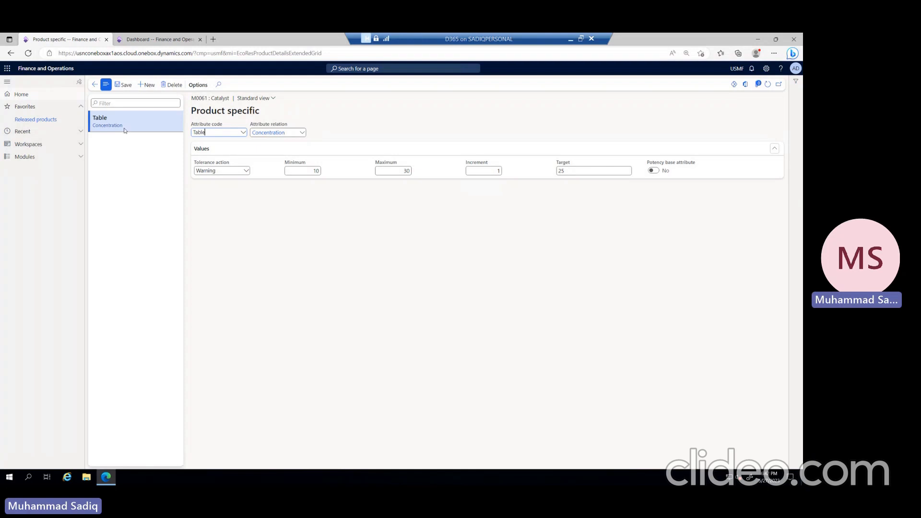
Step: Open the on-hand inventory for batch 01 of item M0061 from its batch list
left_click(95, 84)
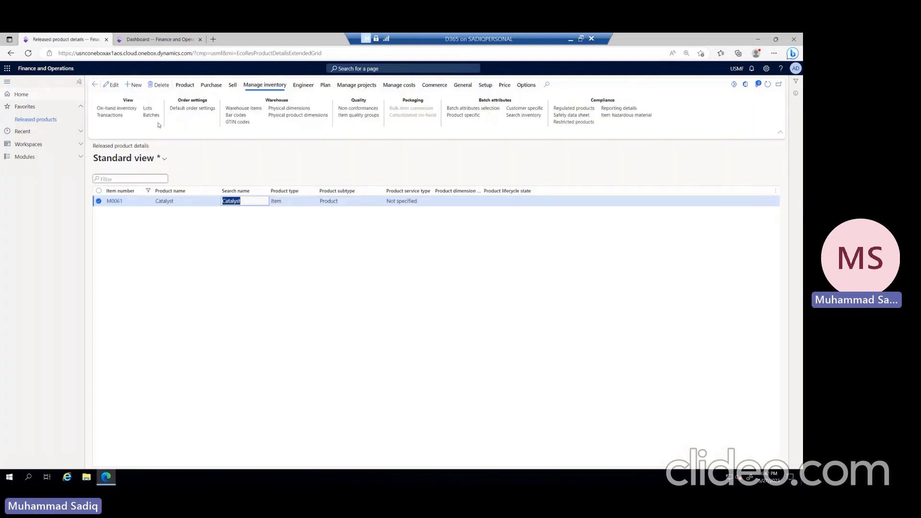
left_click(151, 116)
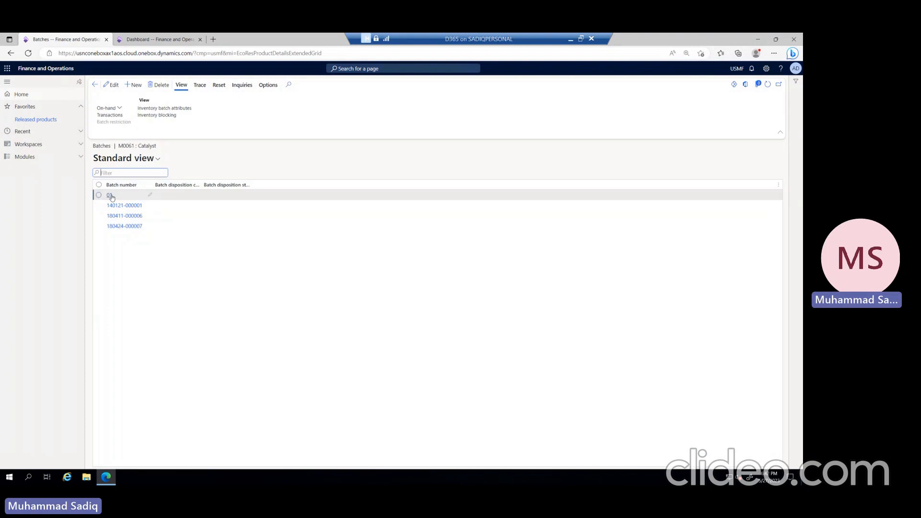
left_click(111, 111)
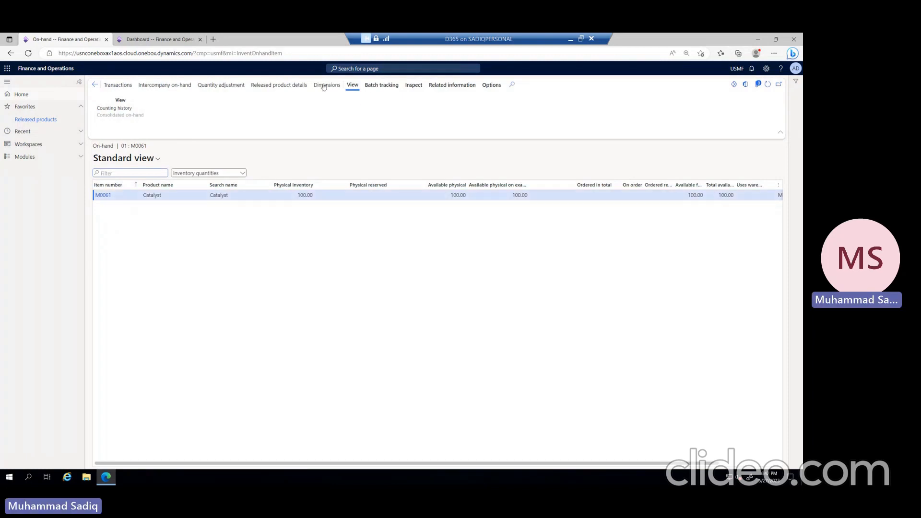
Step: Display the Warehouse and Batch number dimensions in the on-hand list, save that setup, and return to the batches
left_click(690, 183)
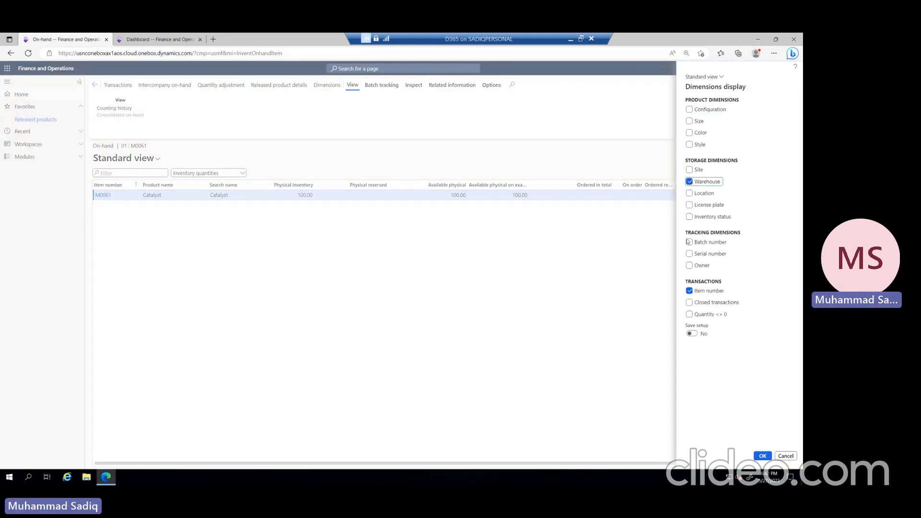
left_click(690, 243)
left_click(692, 334)
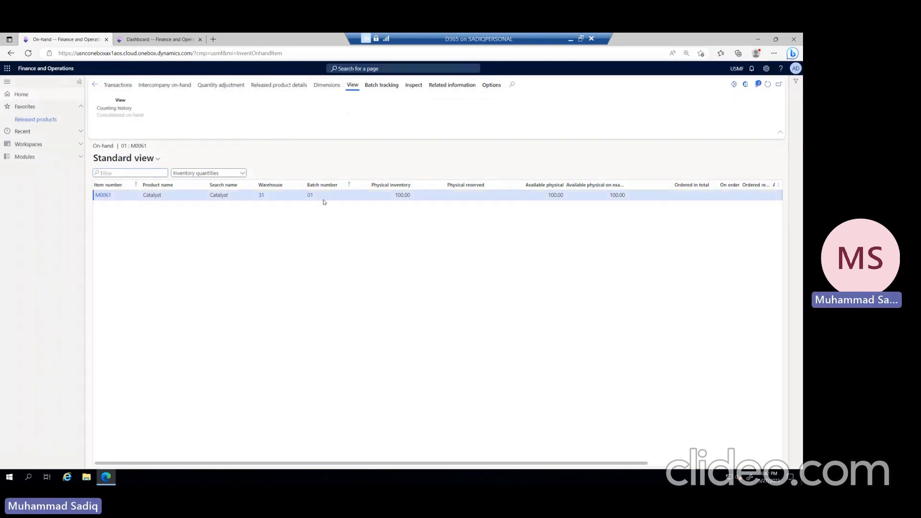
left_click(95, 84)
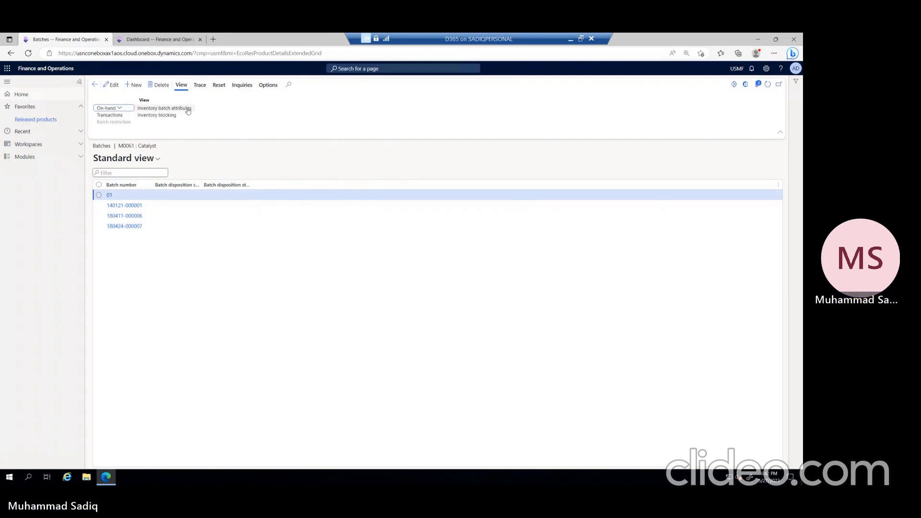
Step: Check the Concentration attribute value in the inventory batch attributes of batch 01
left_click(187, 109)
left_click(302, 146)
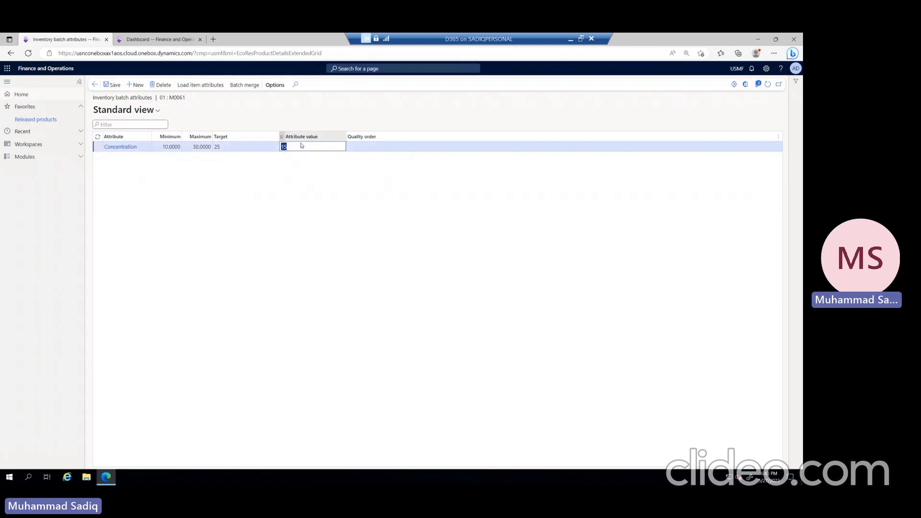
left_click(95, 85)
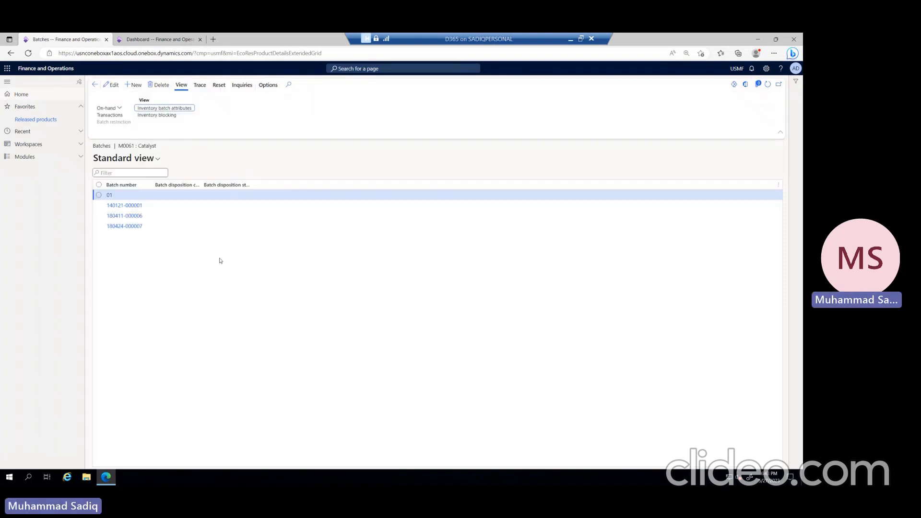
Step: Open inventory blocking for batch 01, and open the Inventory management module's Inventory blocking page in the second browser tab
left_click(163, 117)
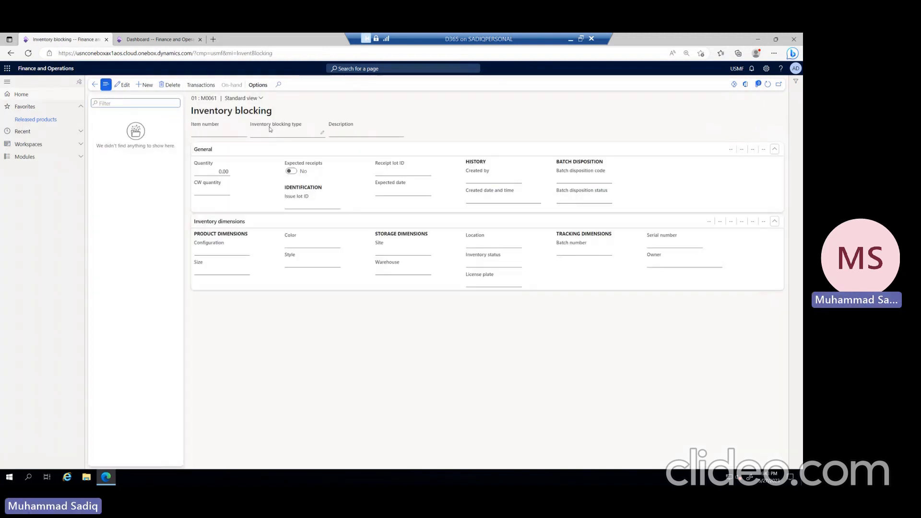
left_click(172, 41)
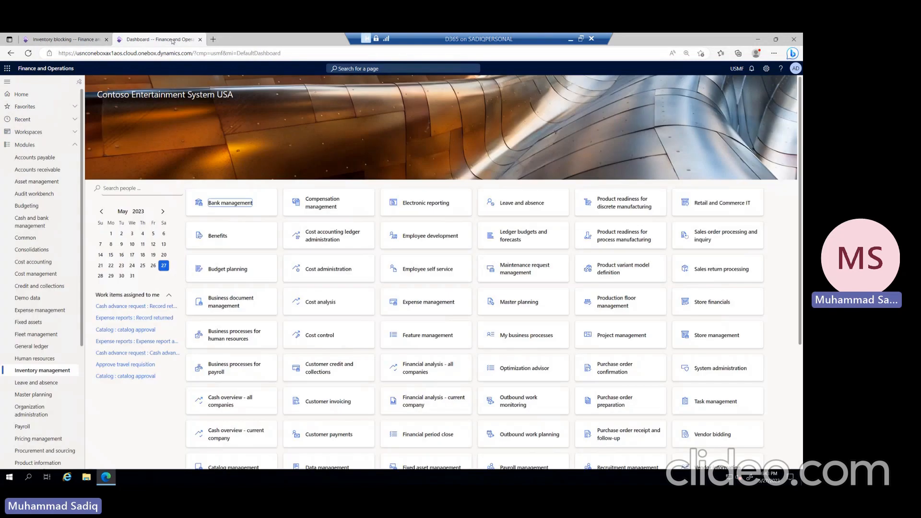
left_click(35, 371)
left_click(150, 88)
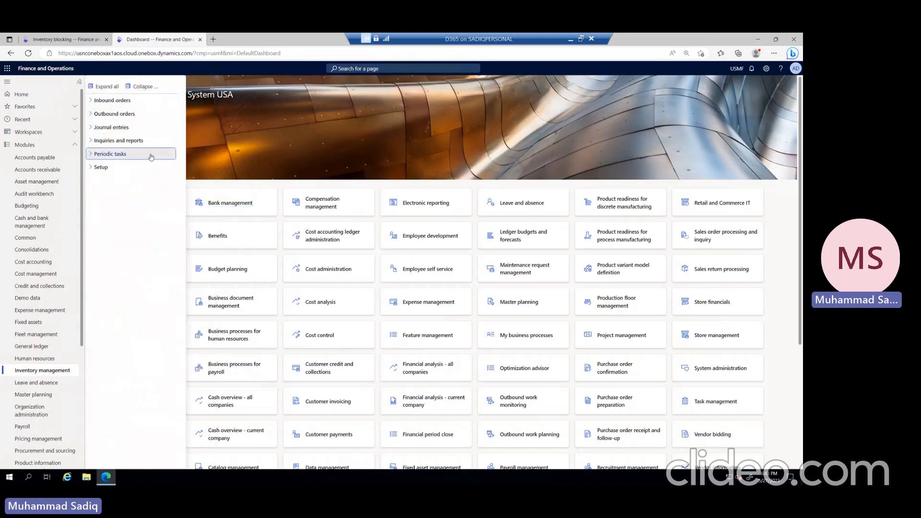
left_click(151, 155)
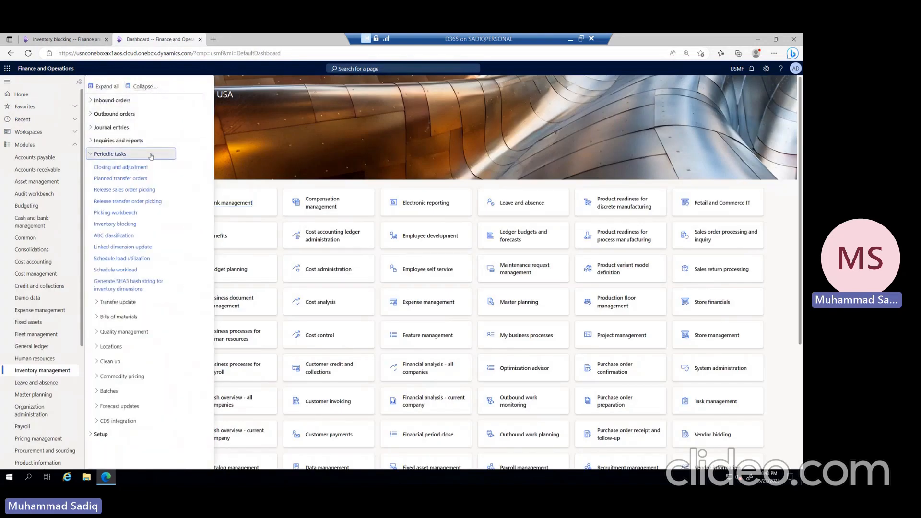
left_click(109, 226)
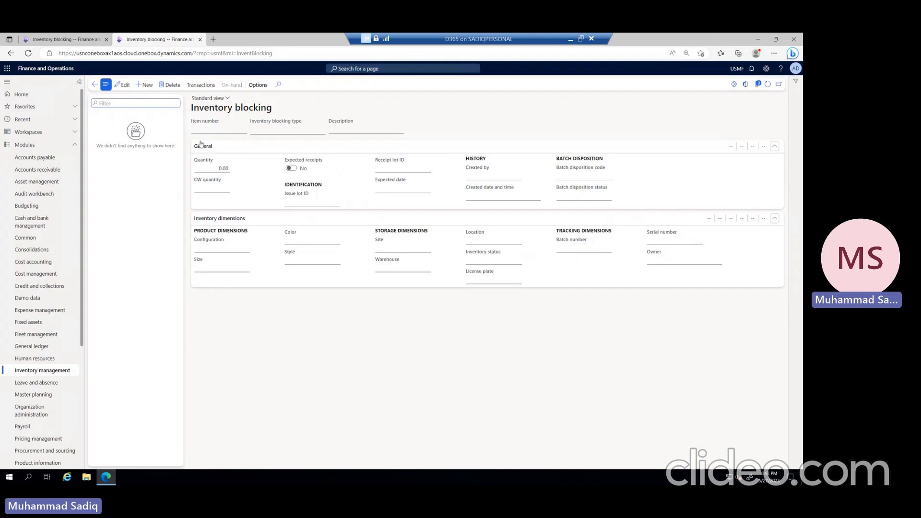
Step: Create a blocking record for batch 01 of item M0061 in warehouse 31 and check its on-hand quantities
left_click(61, 39)
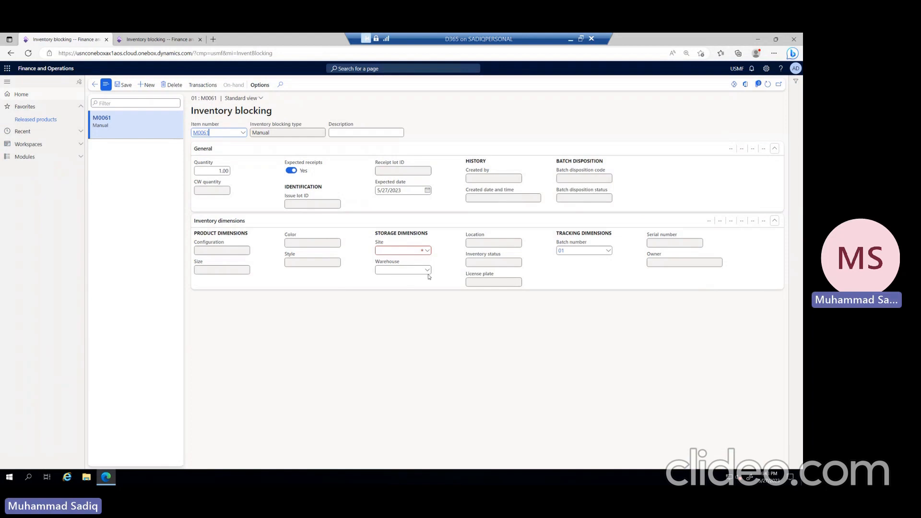
left_click(403, 270)
type("31")
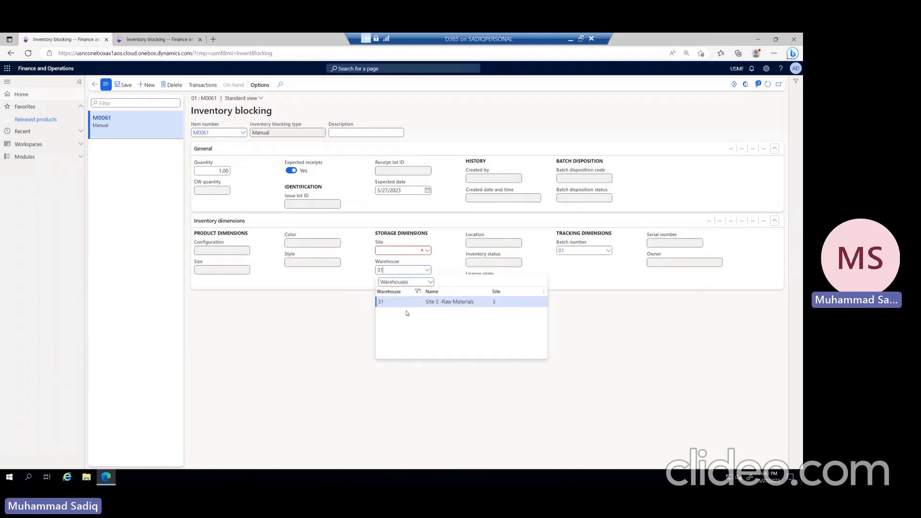
left_click(563, 251)
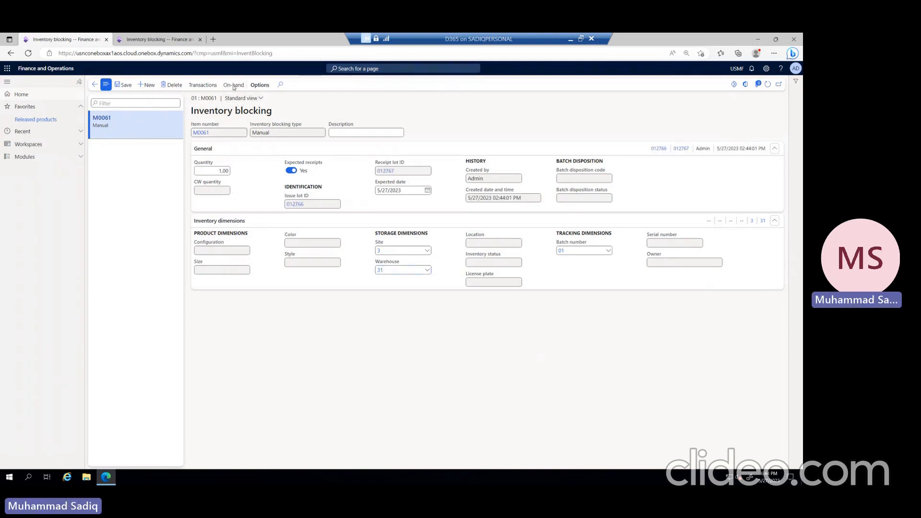
left_click(234, 85)
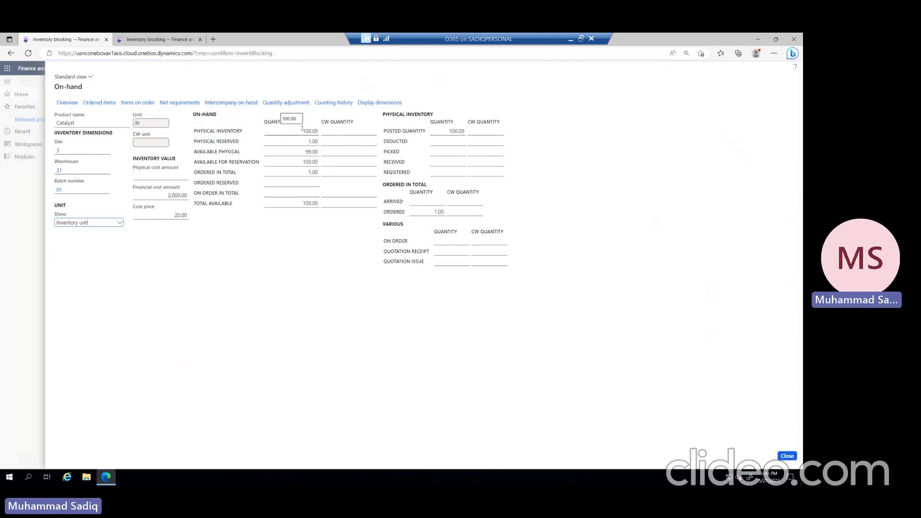
left_click(787, 456)
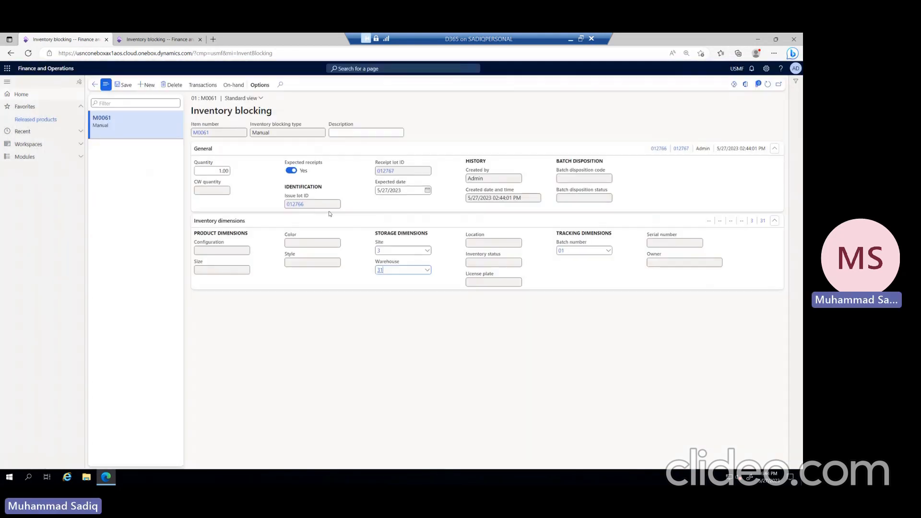
Step: Set the blocked quantity of batch 01 to 100 and view the item's on-hand inventory
mouse_move(305, 163)
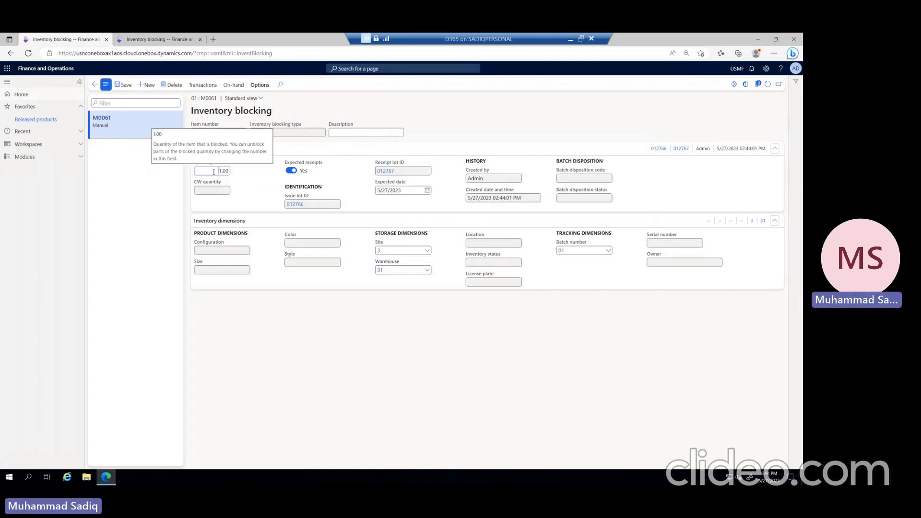
left_click_drag(214, 171, 302, 169)
type("100")
left_click(268, 195)
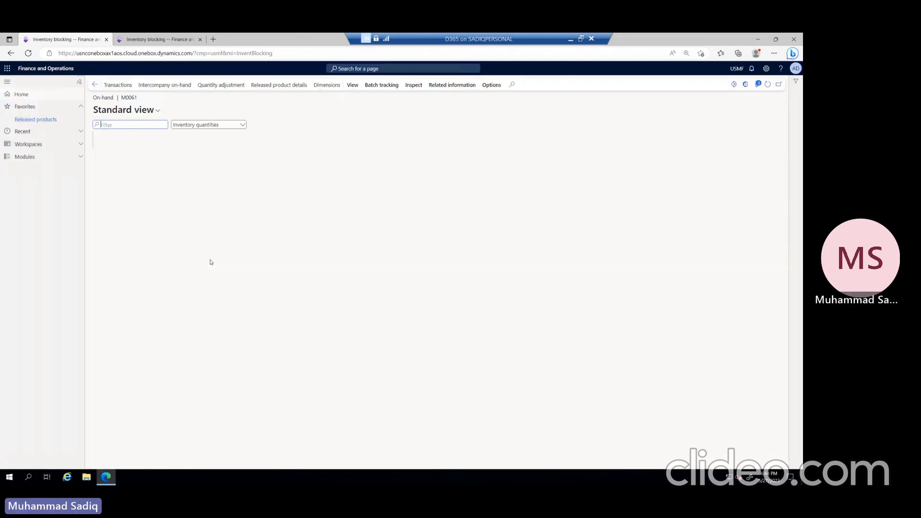
left_click(264, 215)
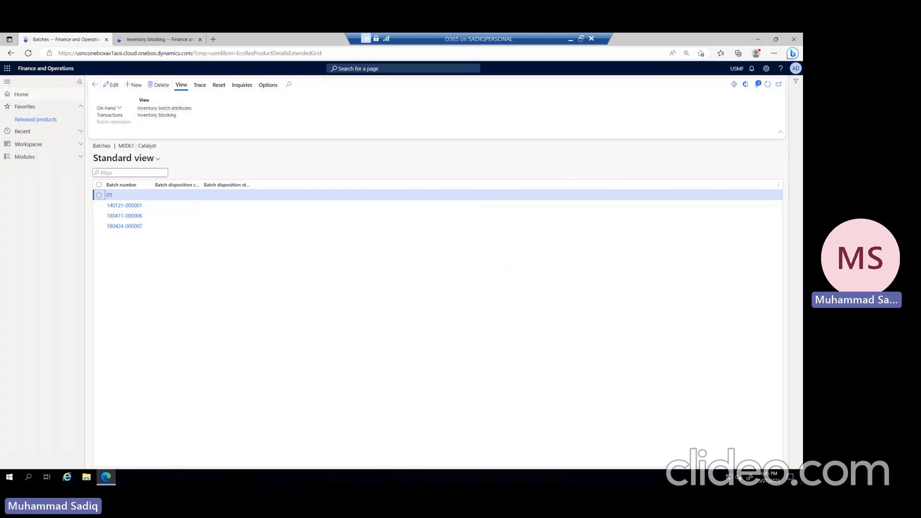
Step: Create an inventory adjustment journal in Inventory management using the name IAdj, site 3 and warehouse 31
left_click(80, 146)
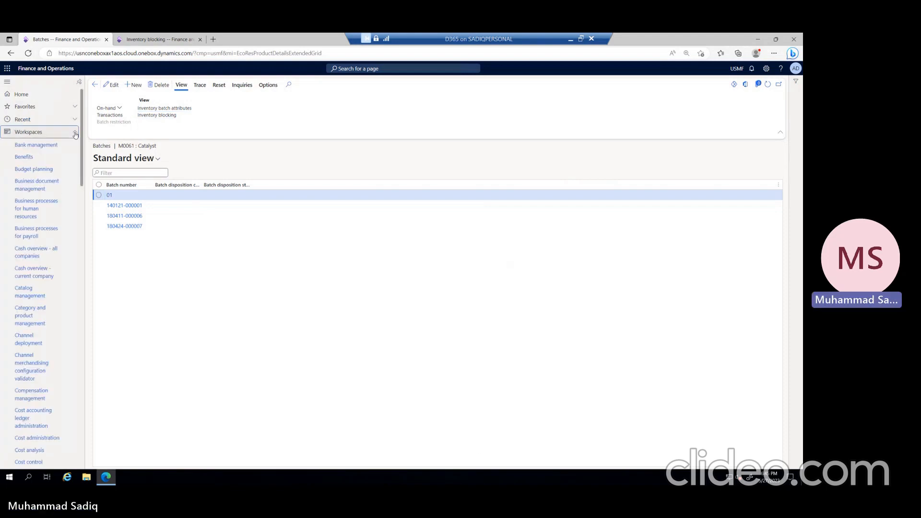
left_click(77, 133)
left_click(79, 146)
left_click(41, 370)
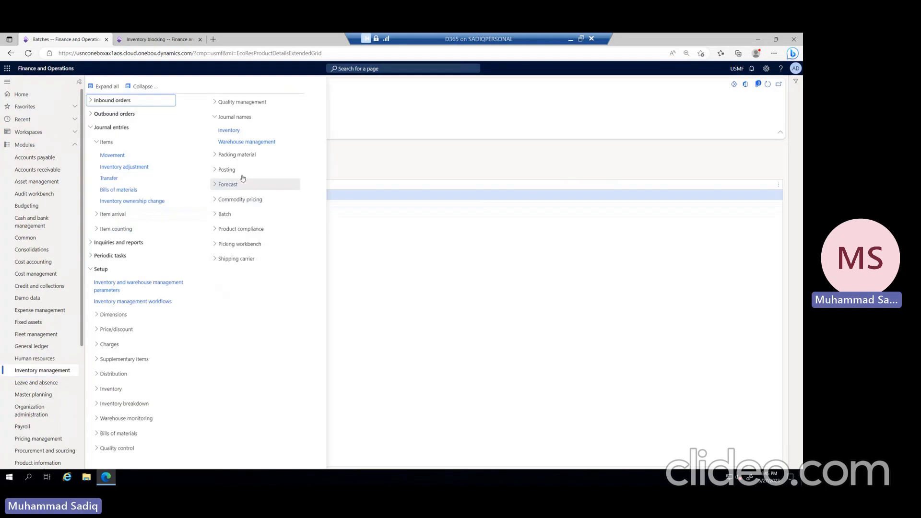
left_click(116, 166)
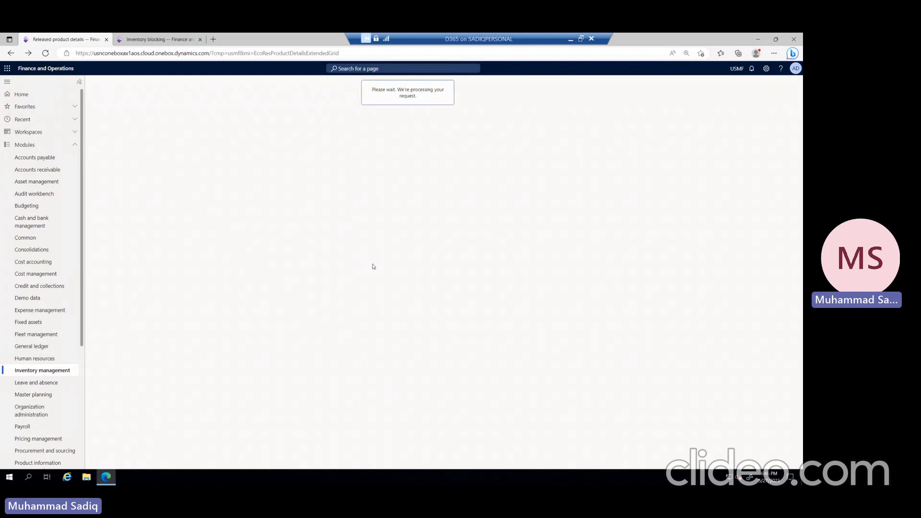
key("alt+n")
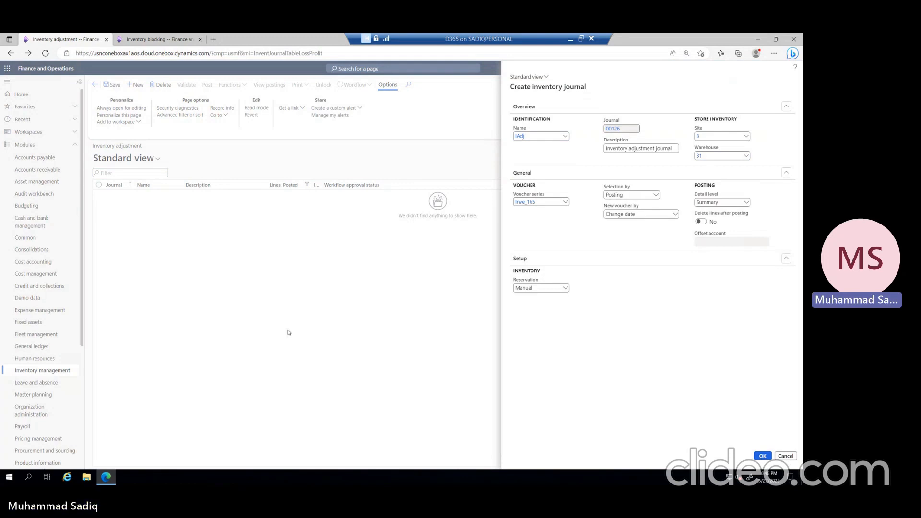
key("Return")
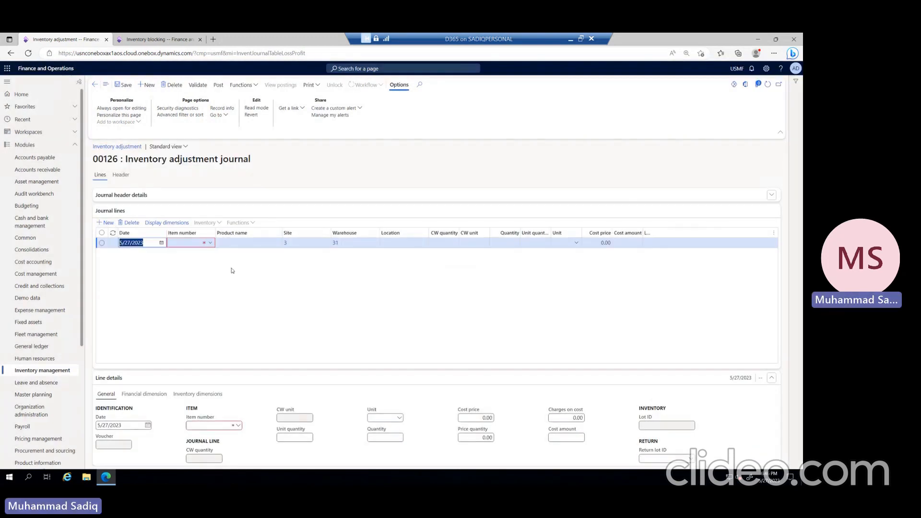
Step: Set the item number of the journal line to M0061
left_click(196, 243)
type("m")
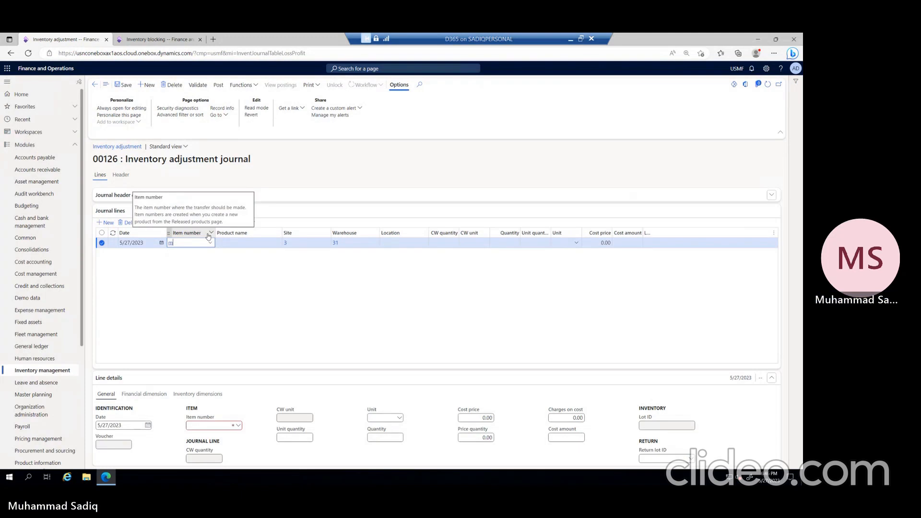
type("006")
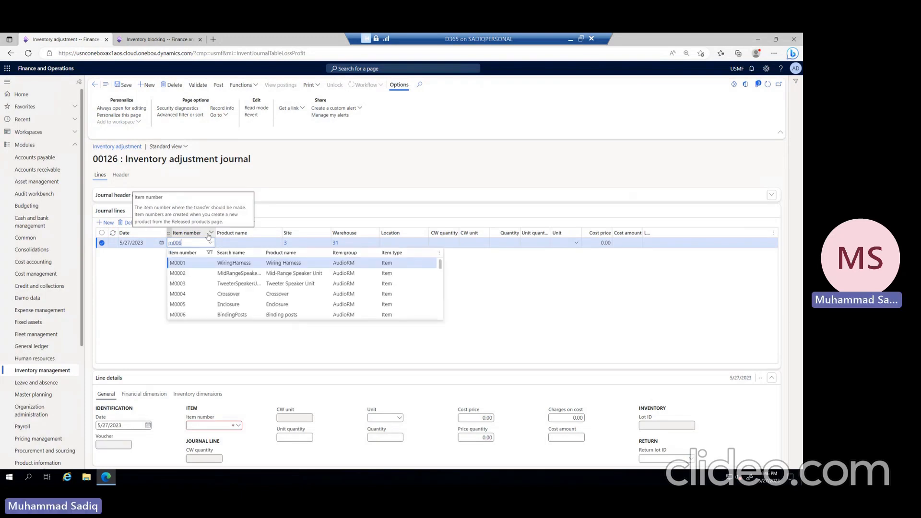
type("1")
left_click(185, 264)
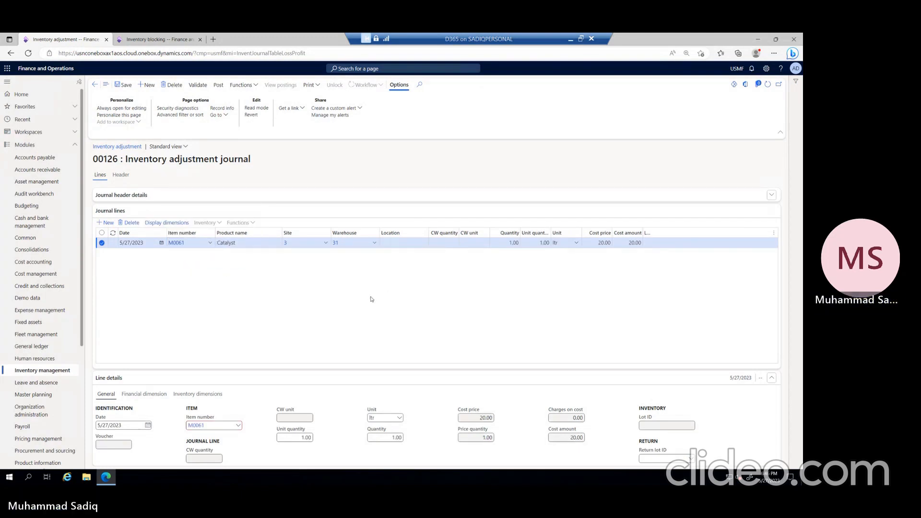
Step: Assign batch number 01 in the journal line's inventory dimensions
left_click(197, 394)
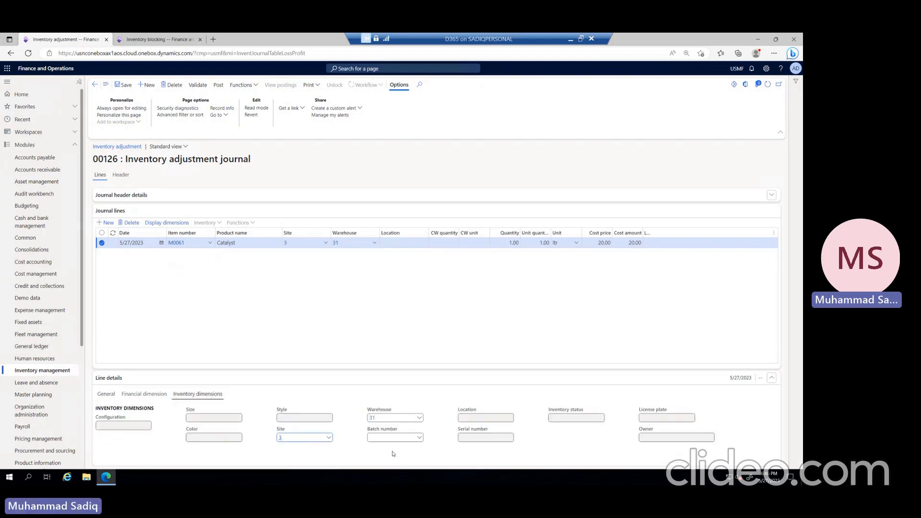
left_click(420, 439)
left_click(392, 331)
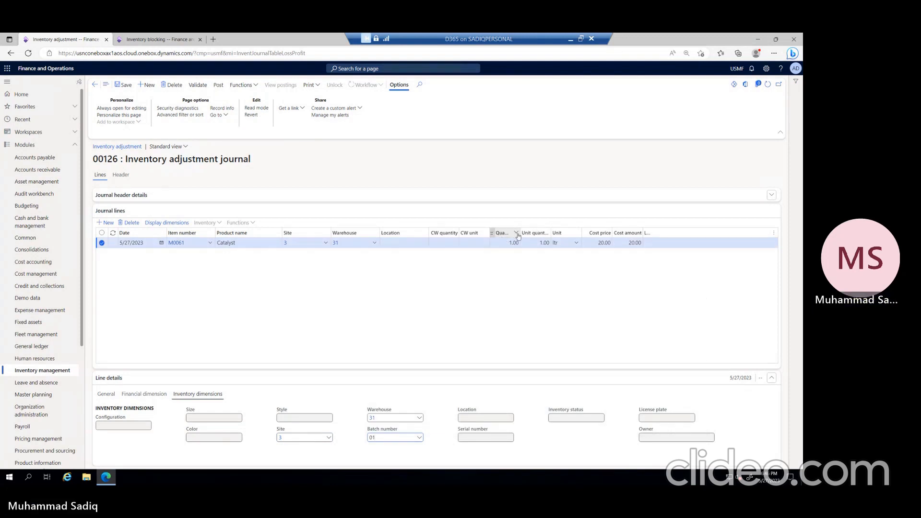
Step: Widen the quantity column and set the journal line's quantity to -100
left_click_drag(534, 231, 547, 233)
left_click(508, 244)
type("-1")
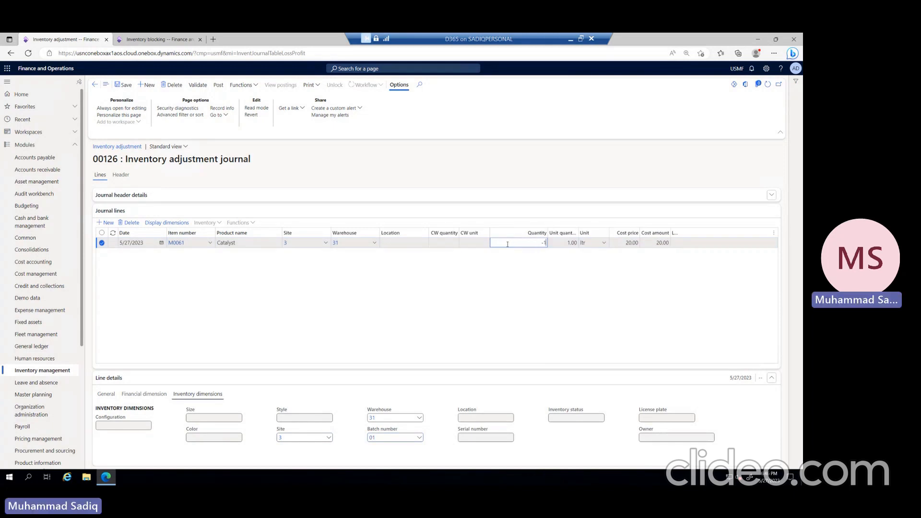
left_click(565, 323)
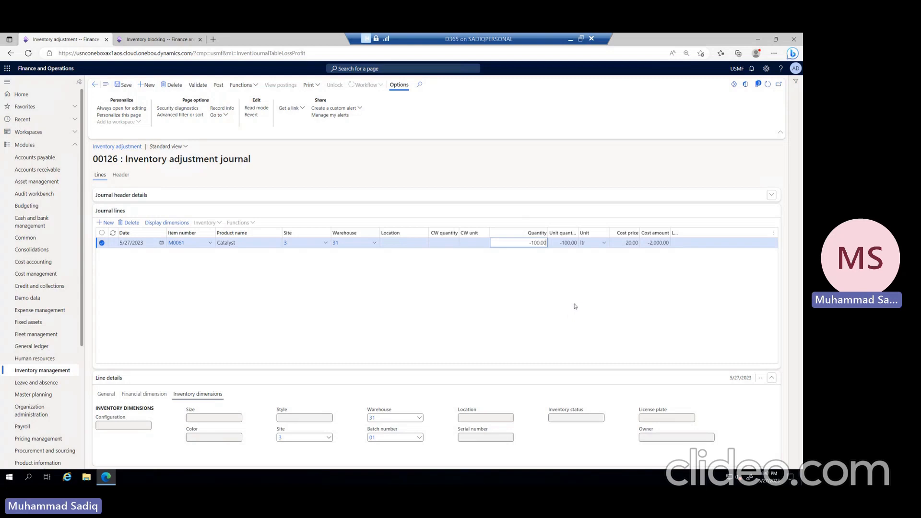
Step: Try to post the inventory adjustment journal and open the posting message details
left_click(219, 86)
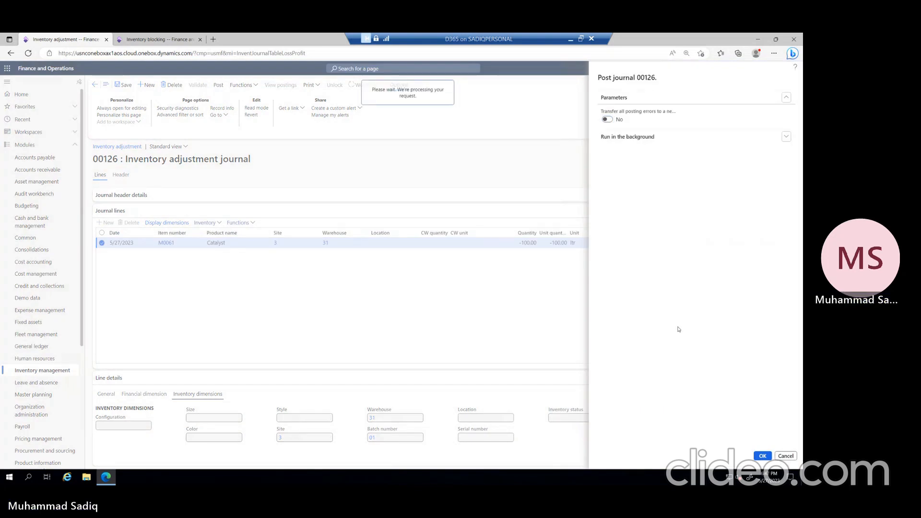
left_click(769, 81)
left_click(767, 91)
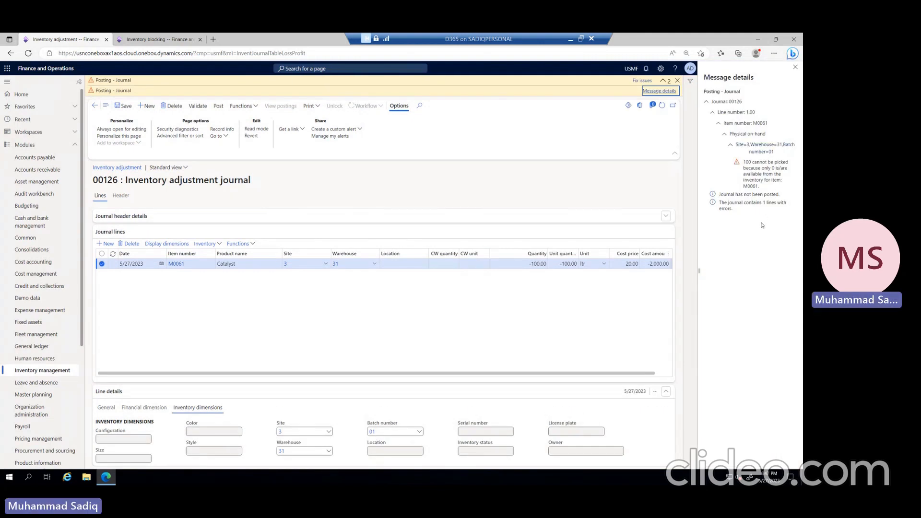
Step: Close the posting message details and clear the quantity of the M0061 journal line
left_click(796, 67)
left_click(538, 264)
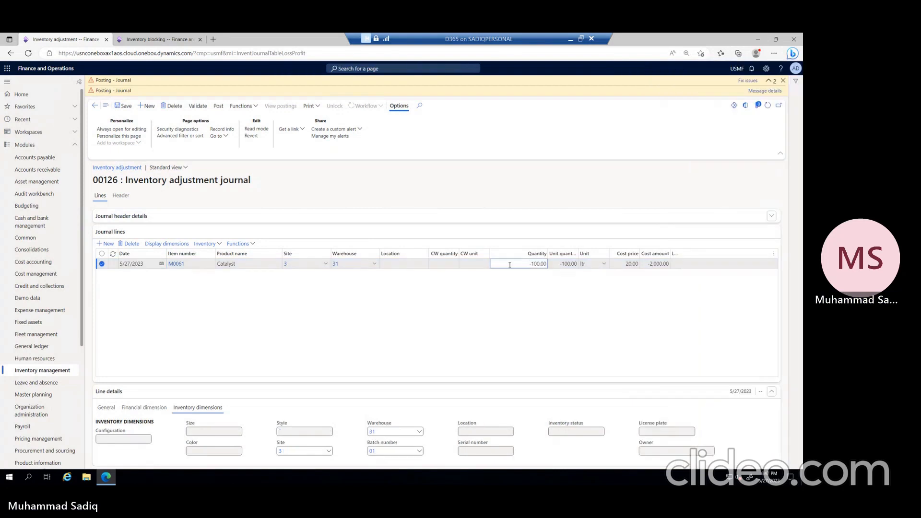
left_click_drag(530, 264, 548, 264)
key("BackSpace")
key("Tab")
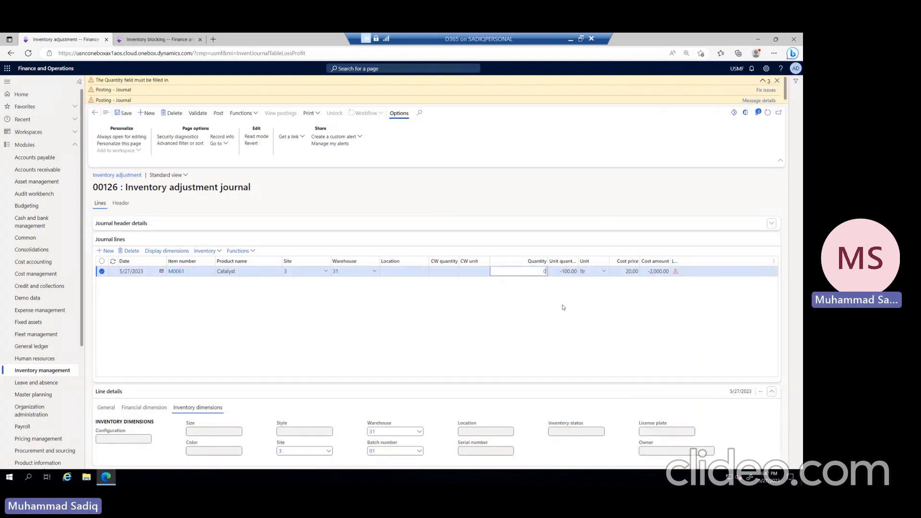
key("BackSpace")
left_click(551, 312)
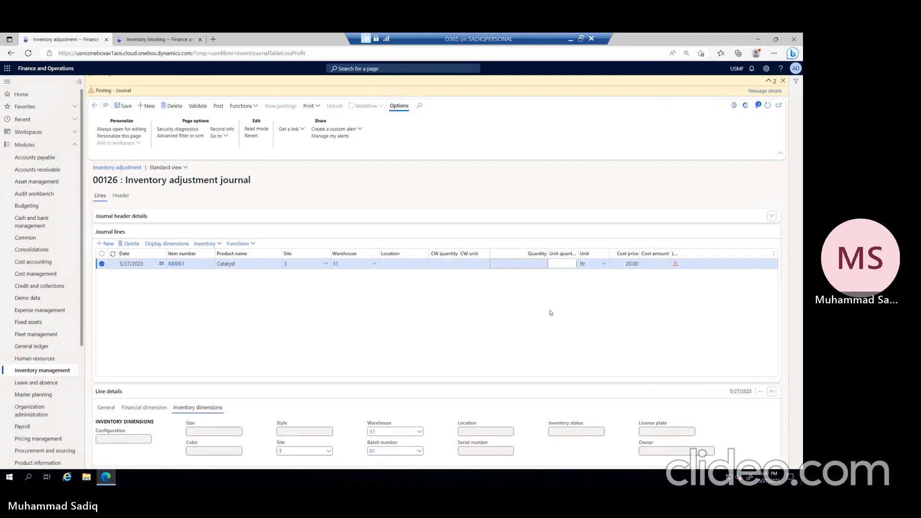
left_click(524, 265)
left_click(525, 300)
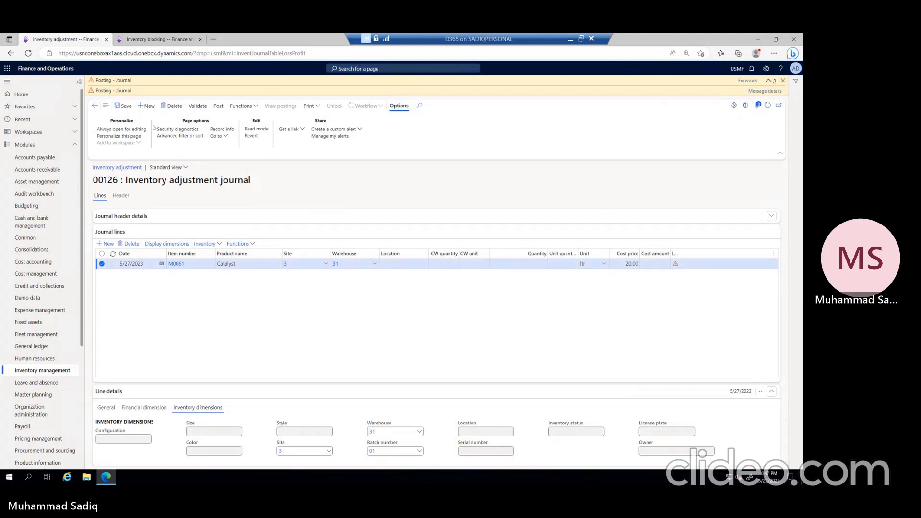
Step: Try to post the inventory adjustment journal without a line quantity and dismiss the messages
left_click(219, 105)
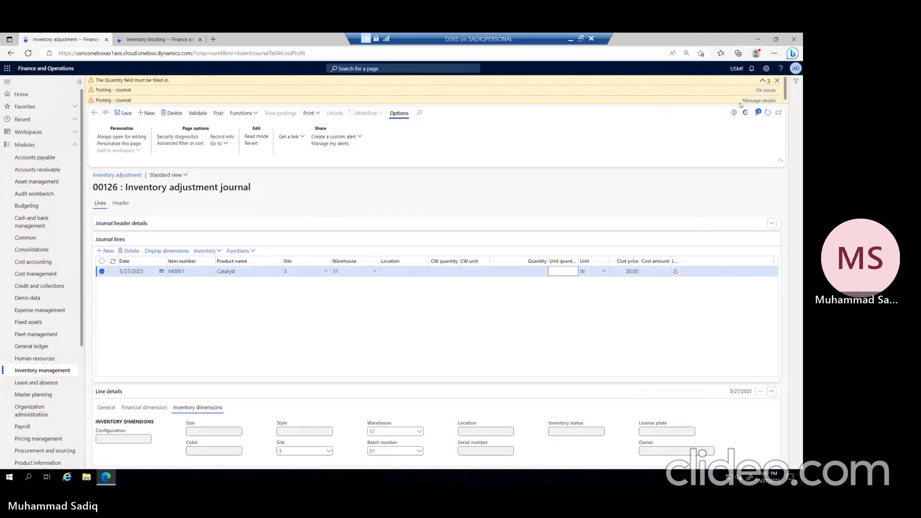
left_click(777, 81)
left_click(531, 244)
left_click(539, 301)
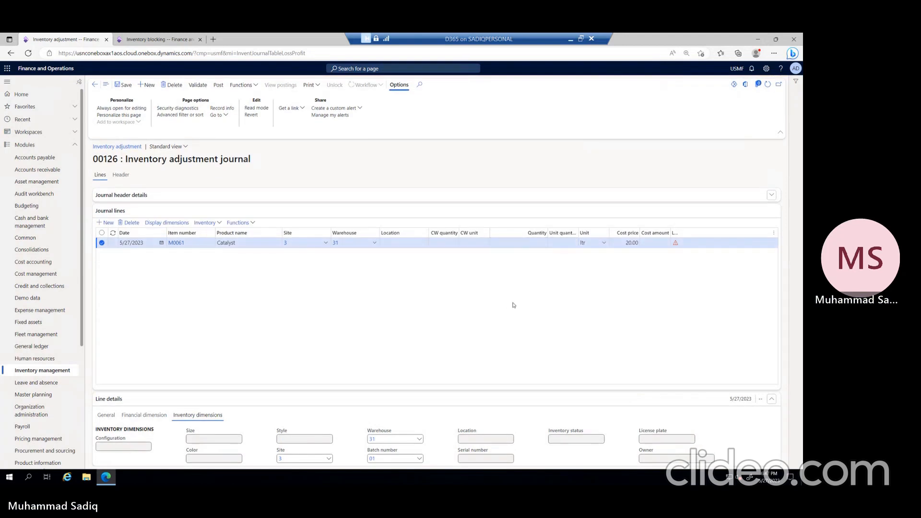
left_click(517, 244)
left_click(218, 84)
Step: Set the journal line's quantity to 0 and try to post the inventory adjustment journal
left_click(523, 252)
type("0")
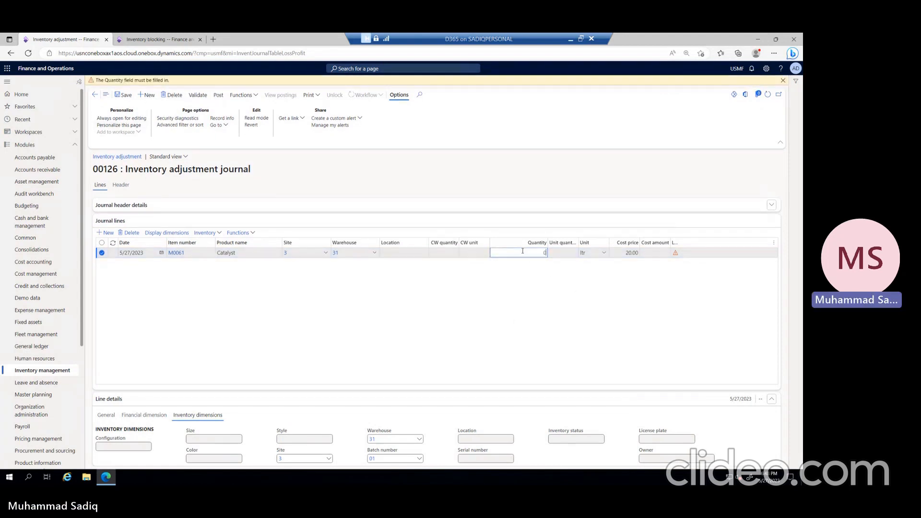
left_click(554, 345)
left_click(218, 96)
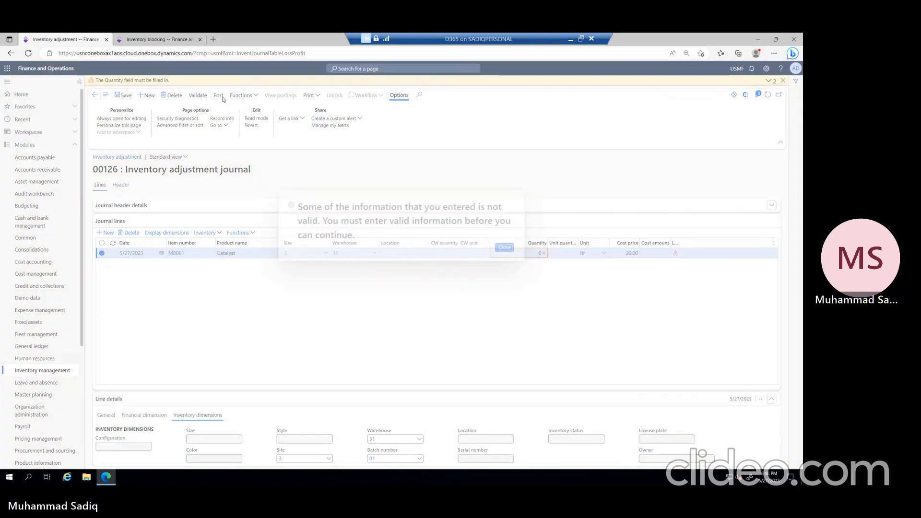
left_click(506, 246)
Step: Set the quantity of the M0061 journal line to -100
key("Tab")
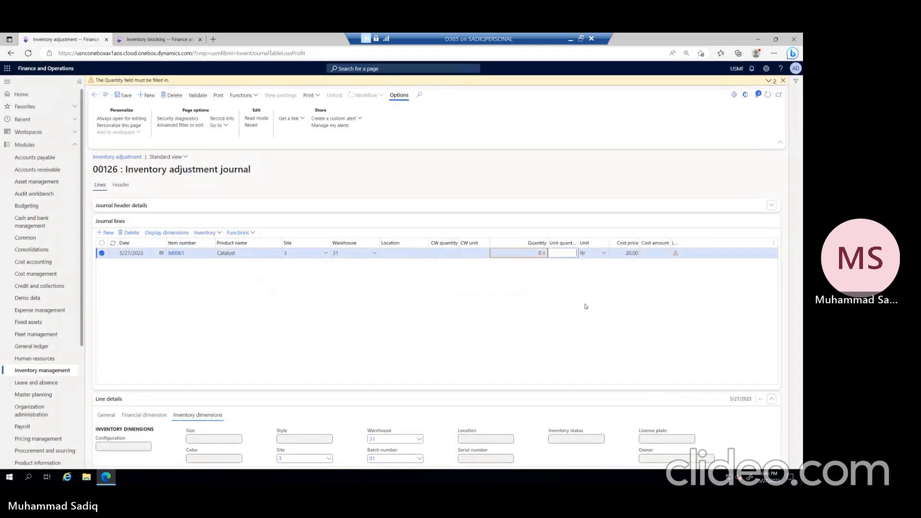
key("shift+Tab")
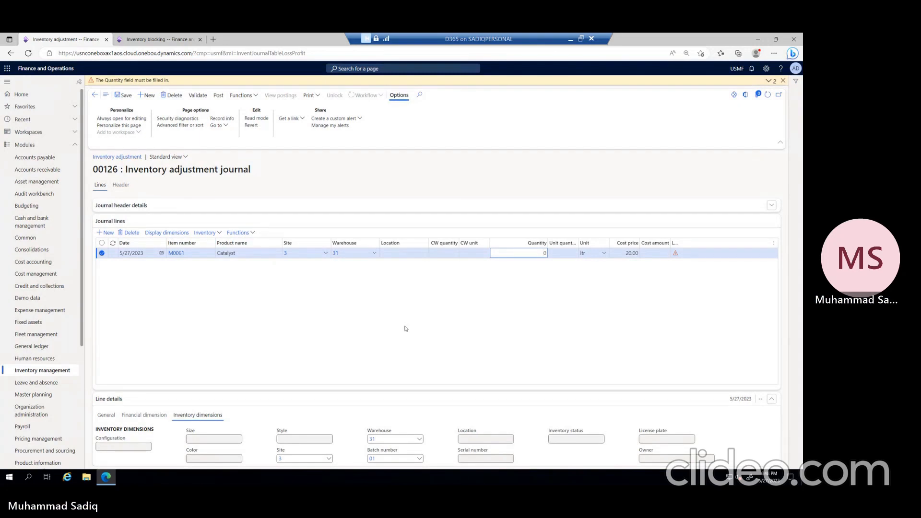
left_click(542, 253)
left_click(556, 314)
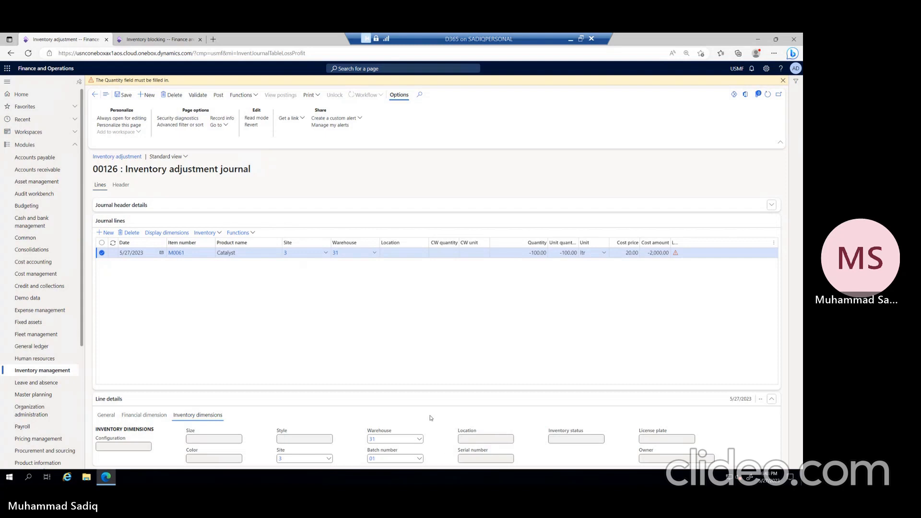
Step: Refresh the inventory blocking records and delete the manual blocking record for item M0061
left_click(163, 39)
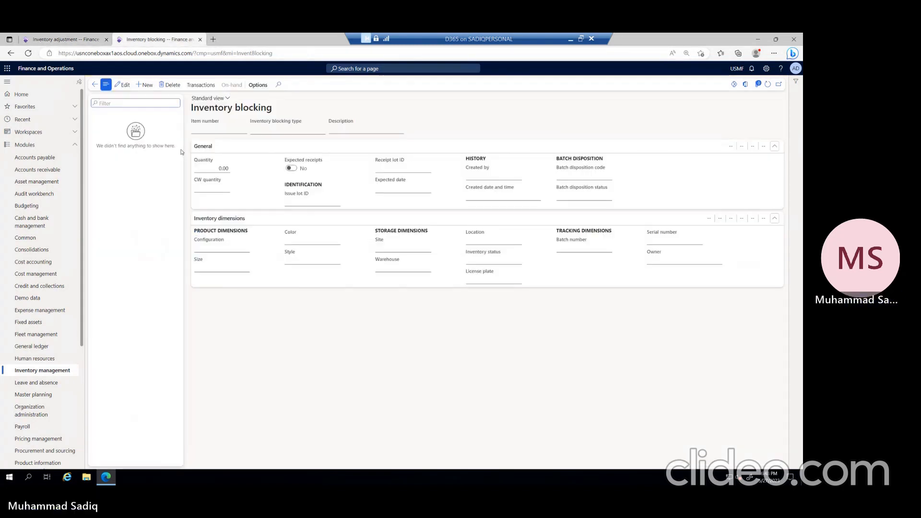
left_click(767, 84)
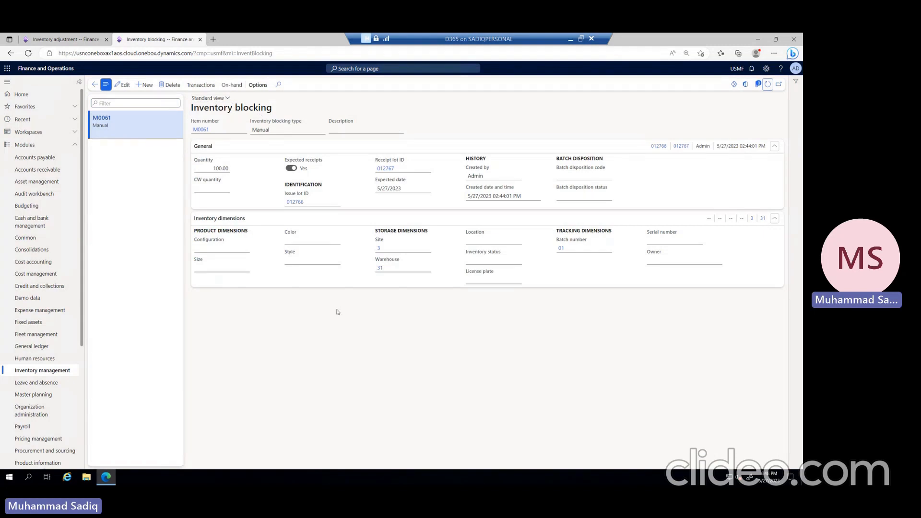
left_click(170, 85)
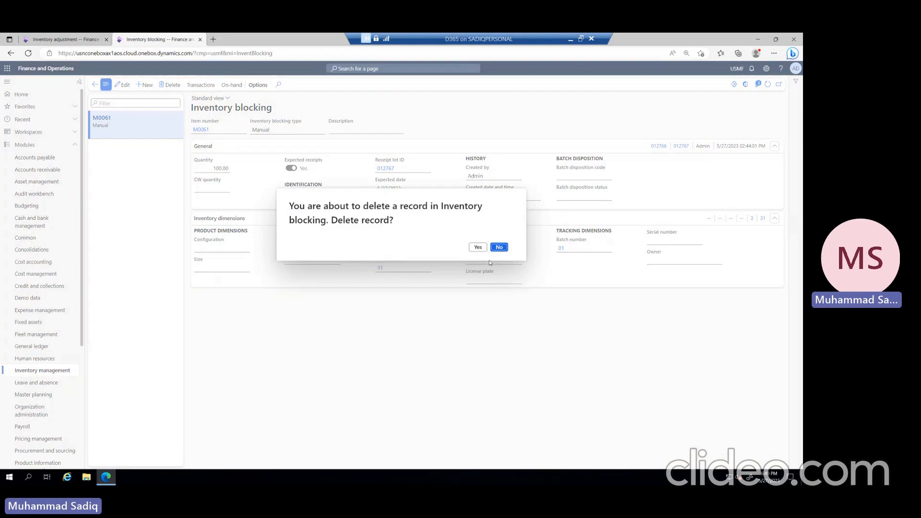
left_click(478, 247)
Step: Post the inventory adjustment journal and check the inventory blocking page for remaining records
left_click(65, 39)
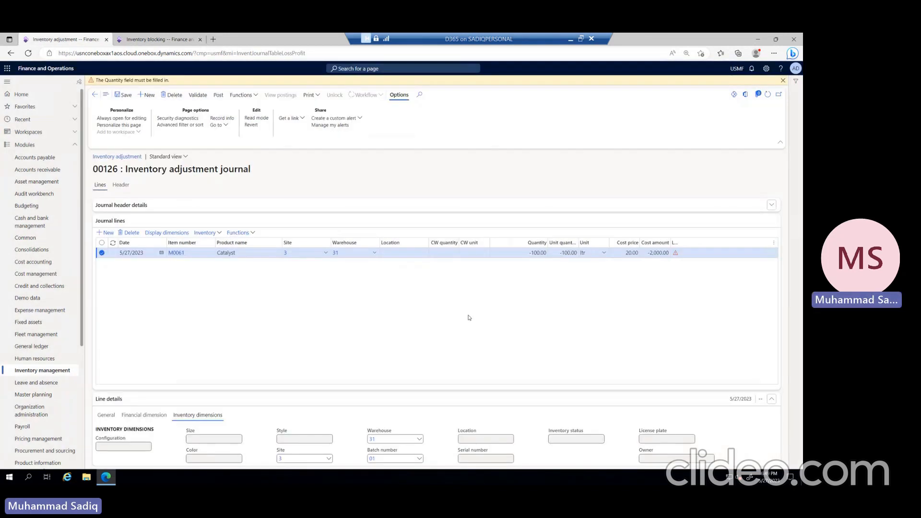
left_click(218, 95)
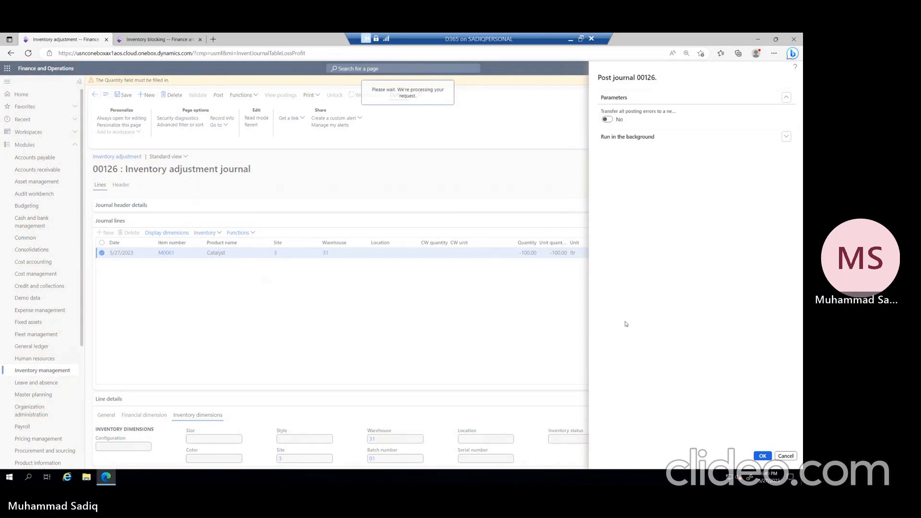
left_click(143, 40)
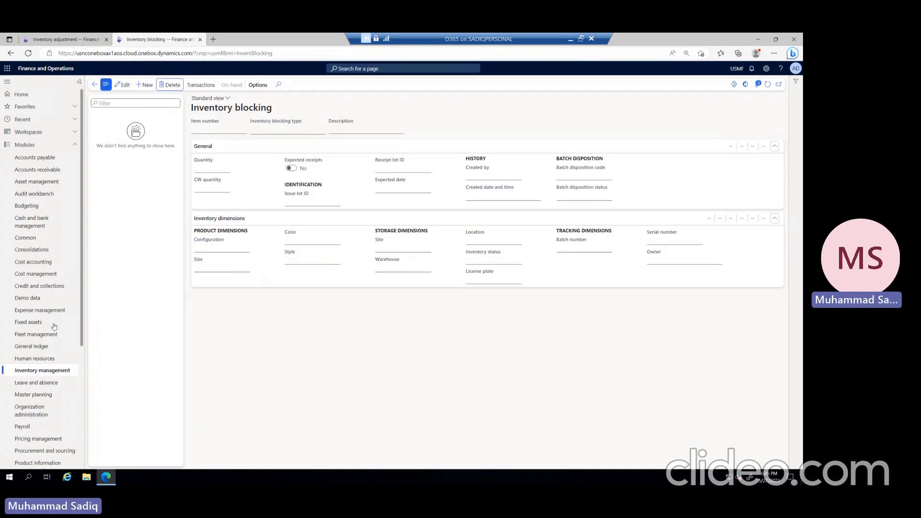
left_click(62, 40)
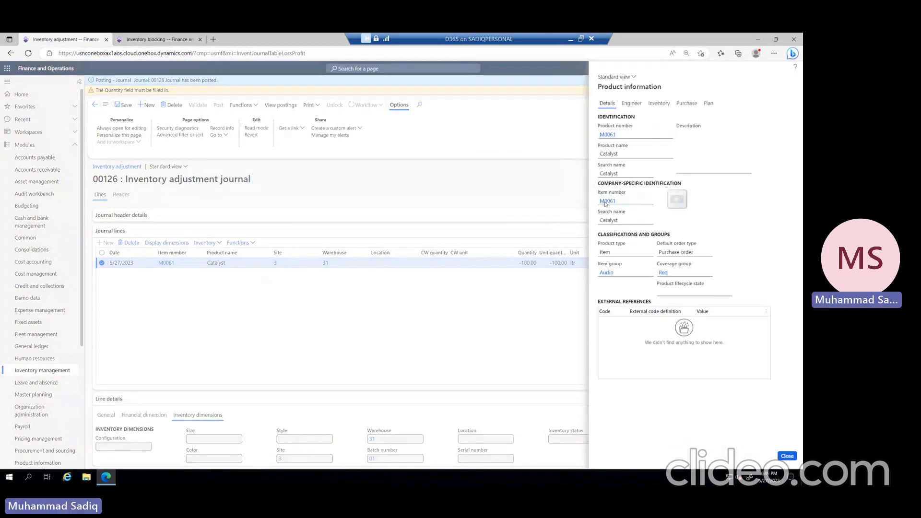
Step: Open the on-hand inventory of released product M0061, keeping site and batch number as the displayed dimensions
left_click(607, 201)
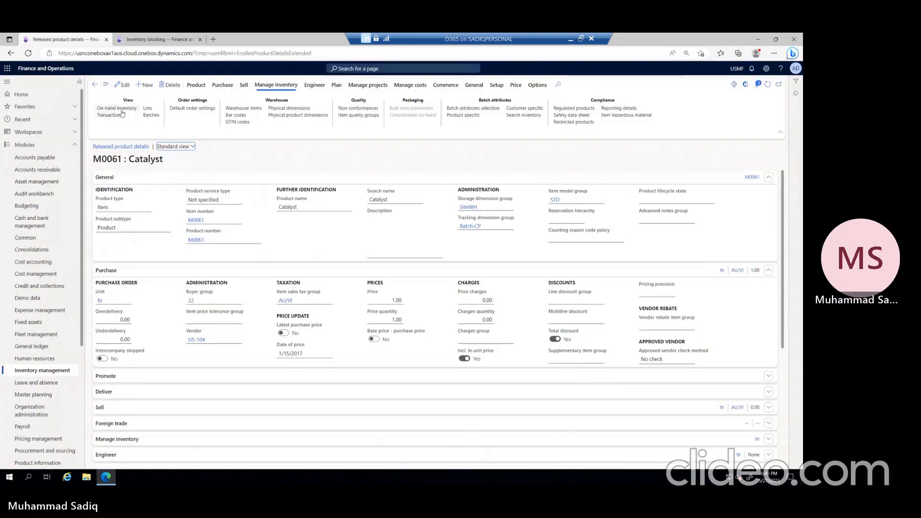
left_click(121, 110)
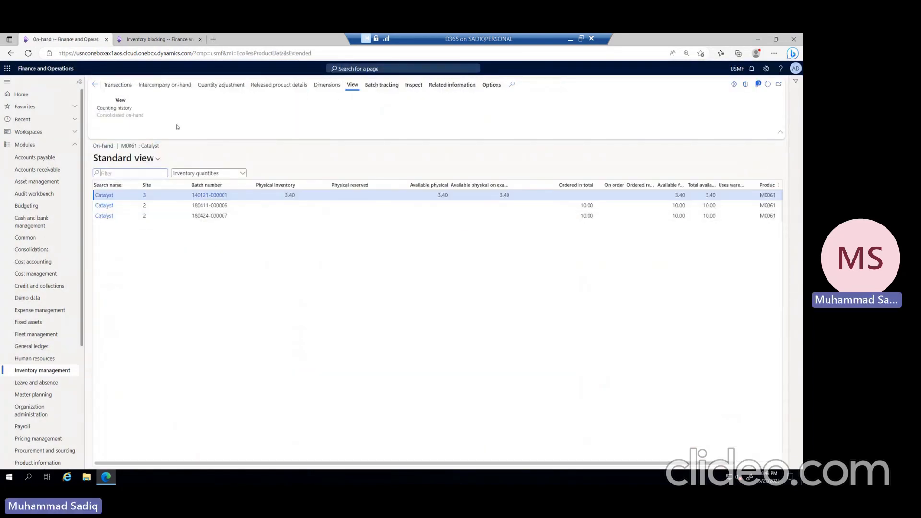
left_click(327, 85)
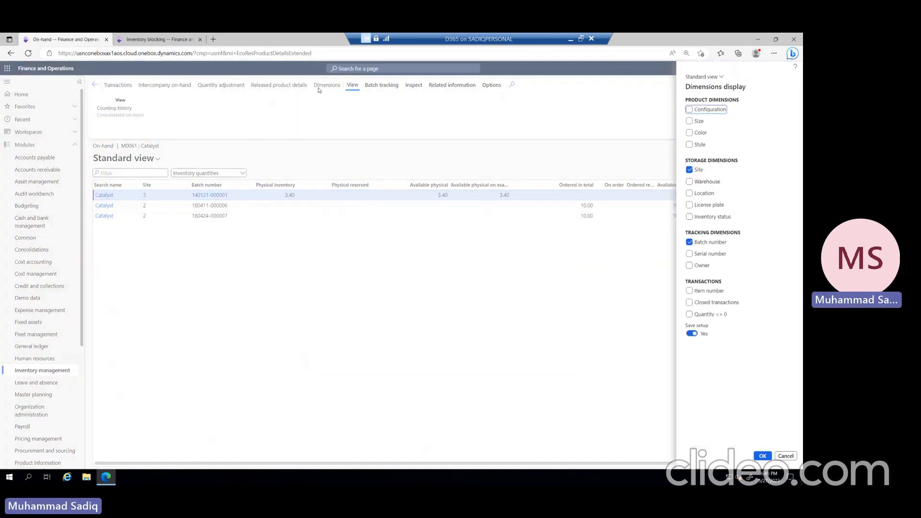
left_click(764, 456)
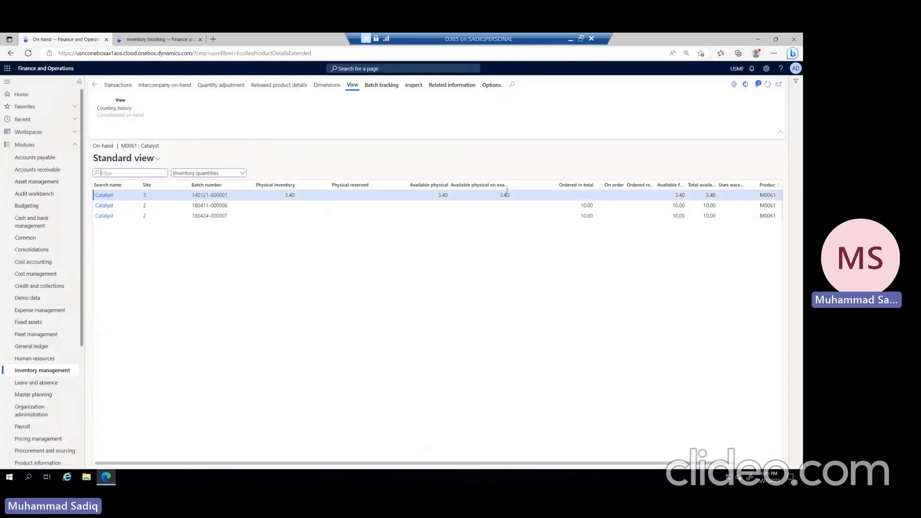
Step: Enable the Quantity <> 0 and Closed transactions options in the on-hand dimensions display and refresh the list
left_click(327, 85)
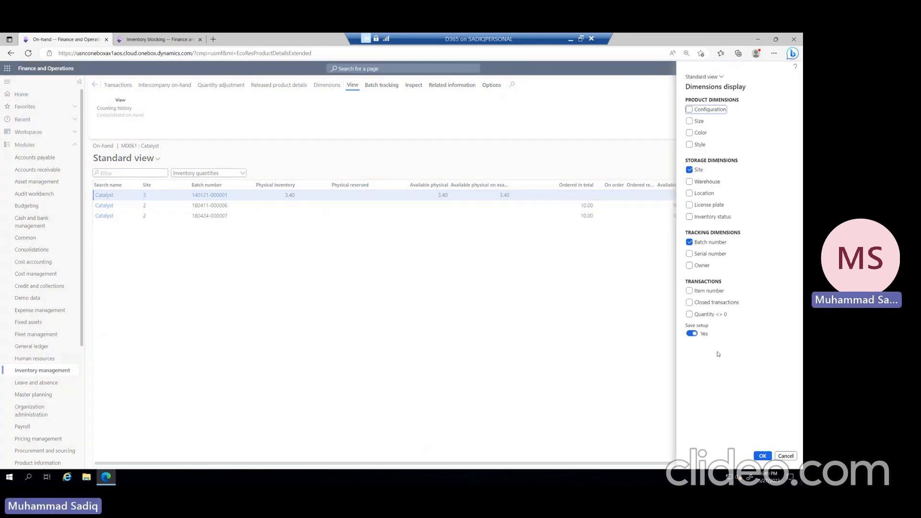
left_click(689, 314)
left_click(763, 456)
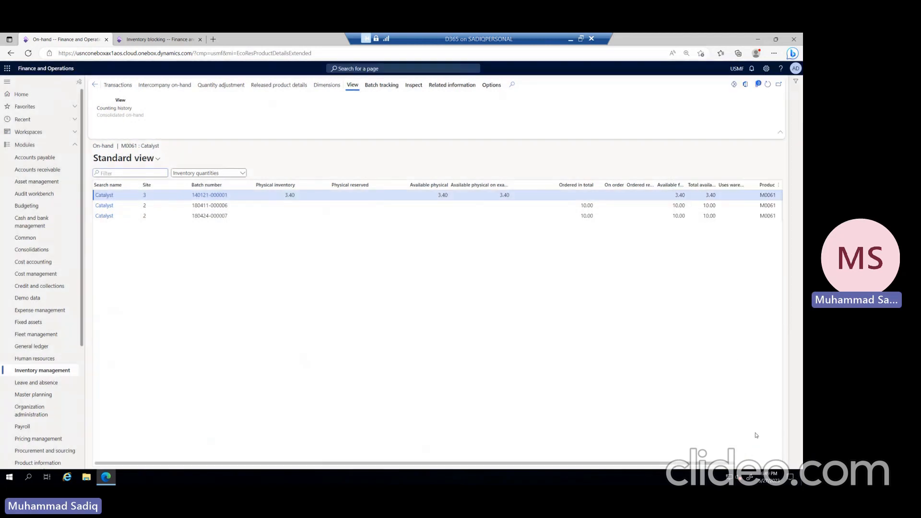
left_click(768, 84)
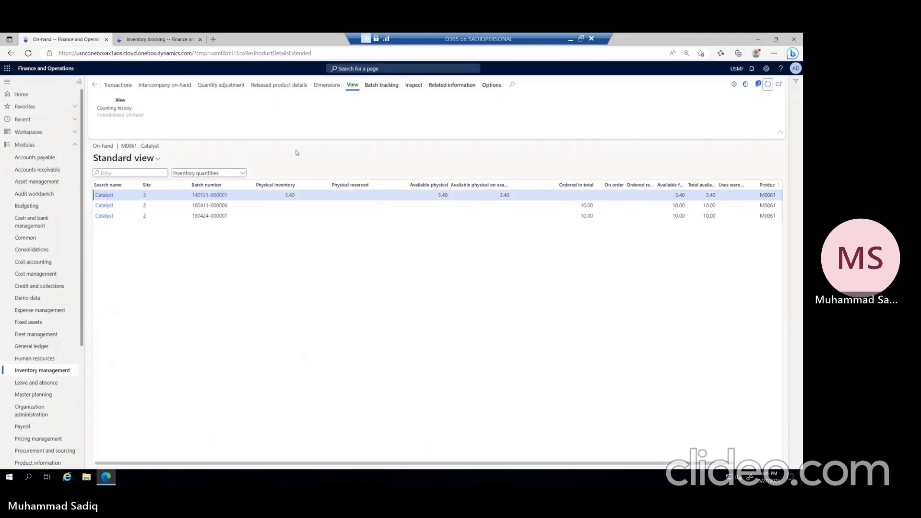
left_click(331, 87)
left_click(689, 302)
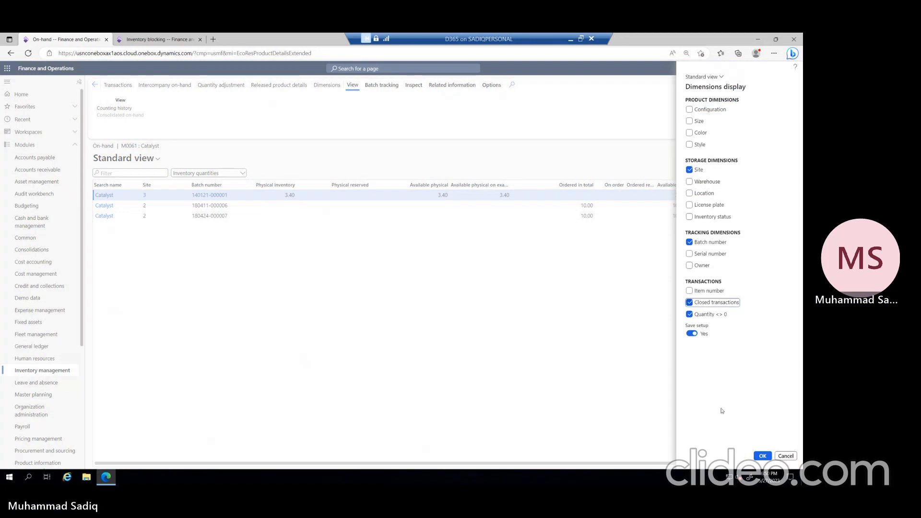
left_click(763, 456)
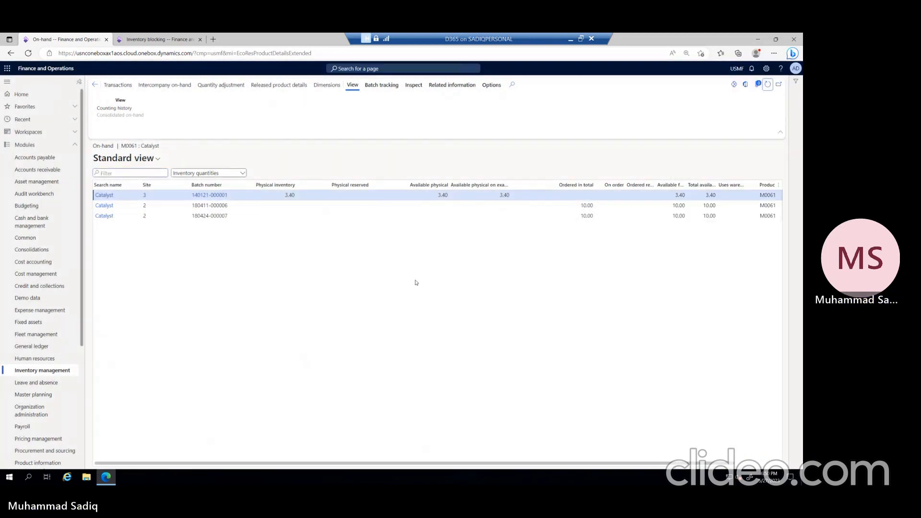
Step: Review the inventory transactions of batch 01 for item M0061 and return to the released product details
left_click(95, 85)
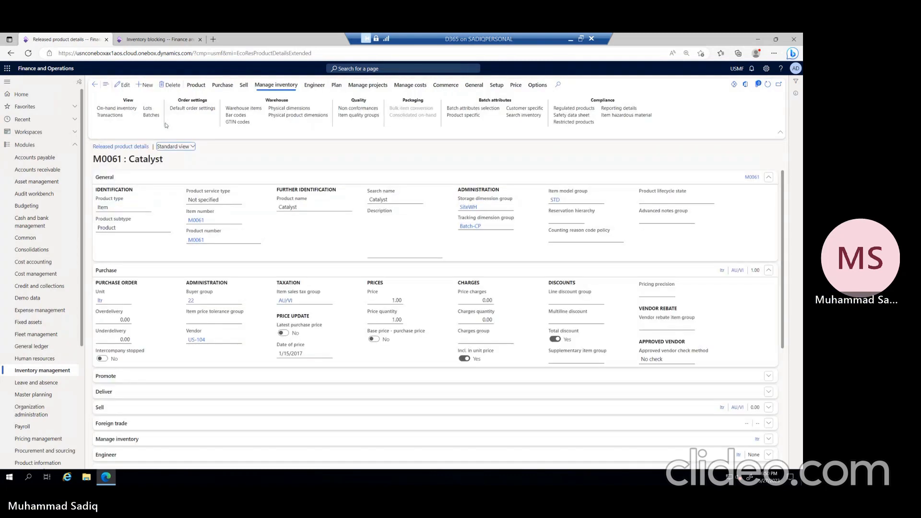
left_click(152, 117)
left_click(127, 195)
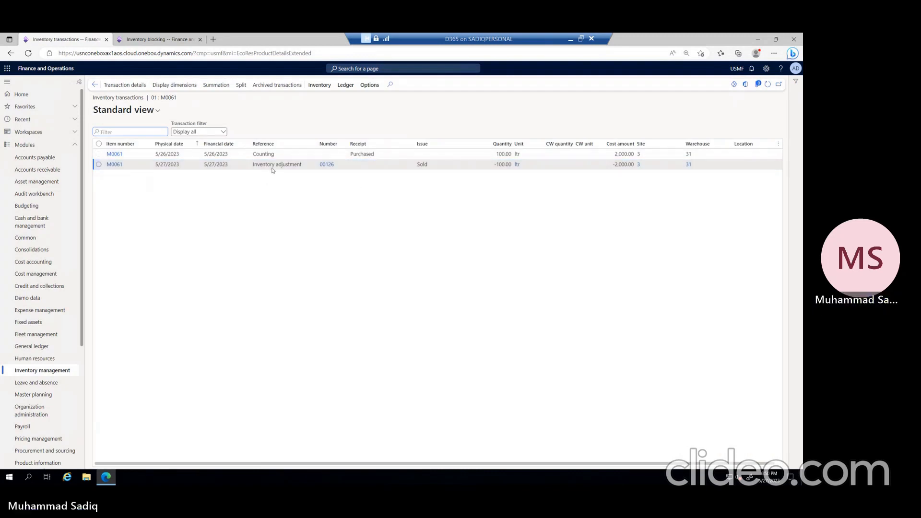
left_click(95, 85)
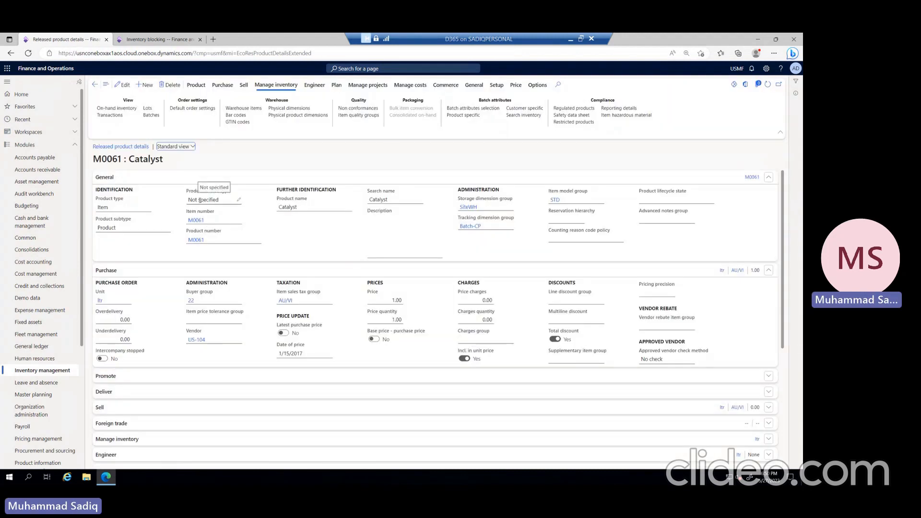
Step: Display the item number and turn off Quantity <> 0 in the M0061 on-hand list, and select the batch 01 line
left_click(117, 108)
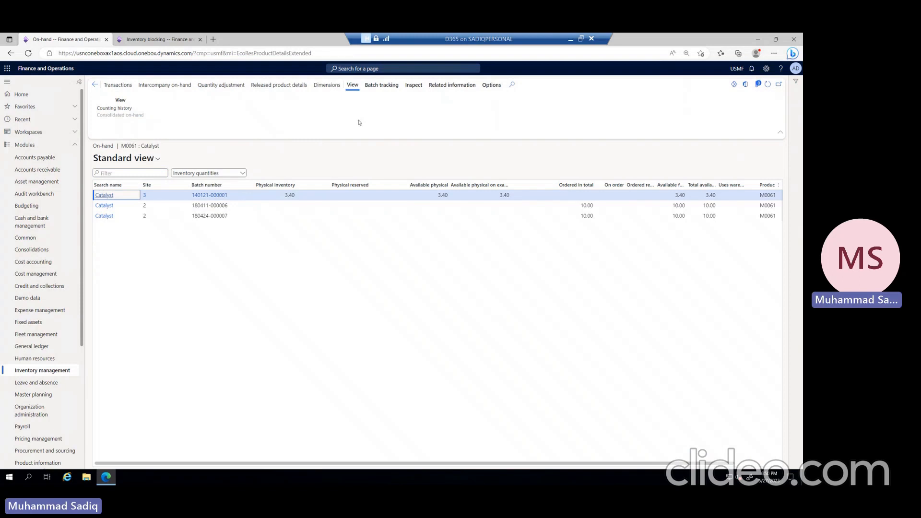
left_click(327, 85)
left_click(689, 291)
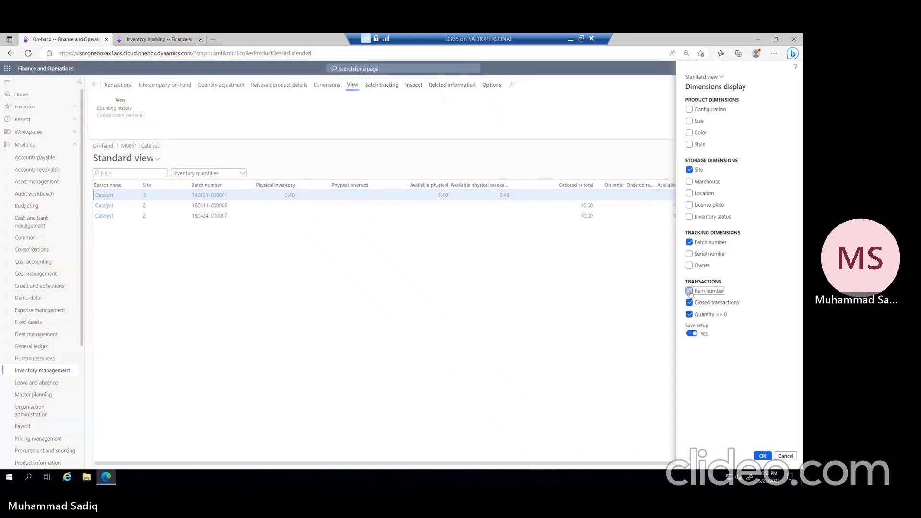
left_click(690, 291)
left_click(689, 314)
left_click(762, 455)
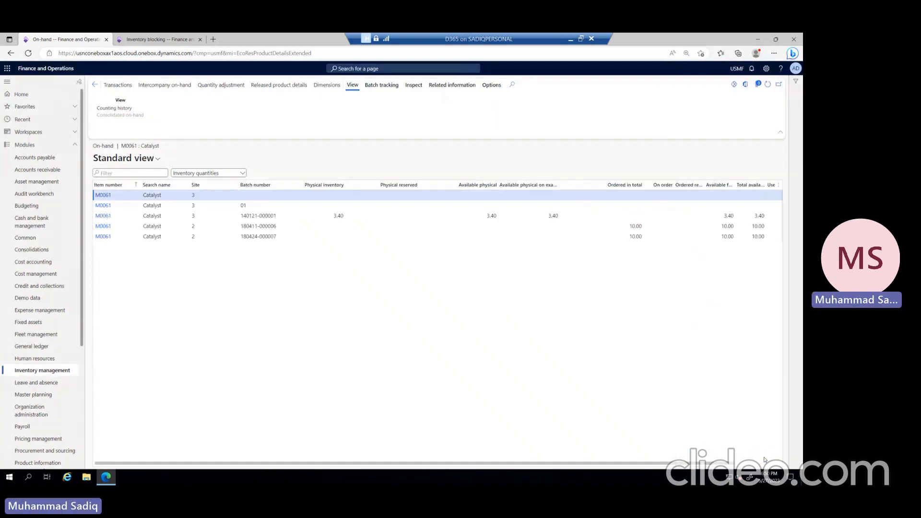
left_click(264, 206)
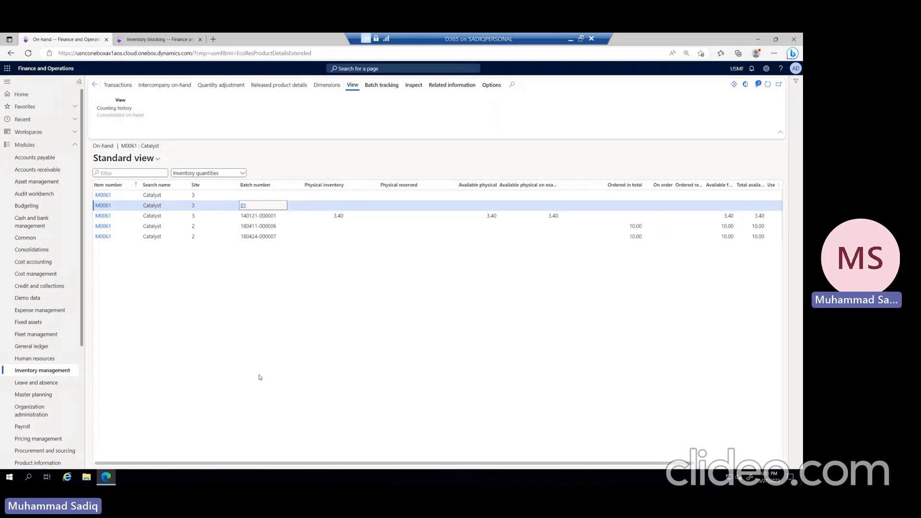
left_click(102, 207)
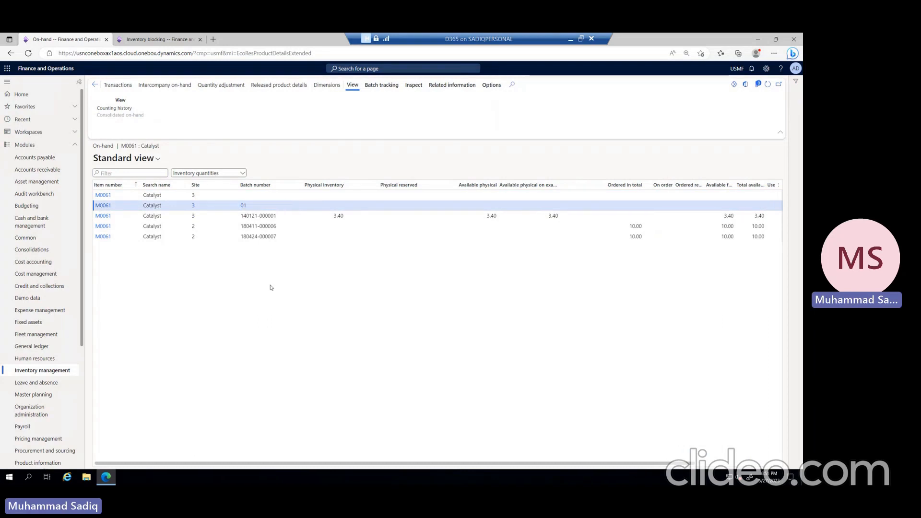
Step: Review the inventory batch attributes of batch 01 for released product M0061 and return to its batch list
left_click(105, 207)
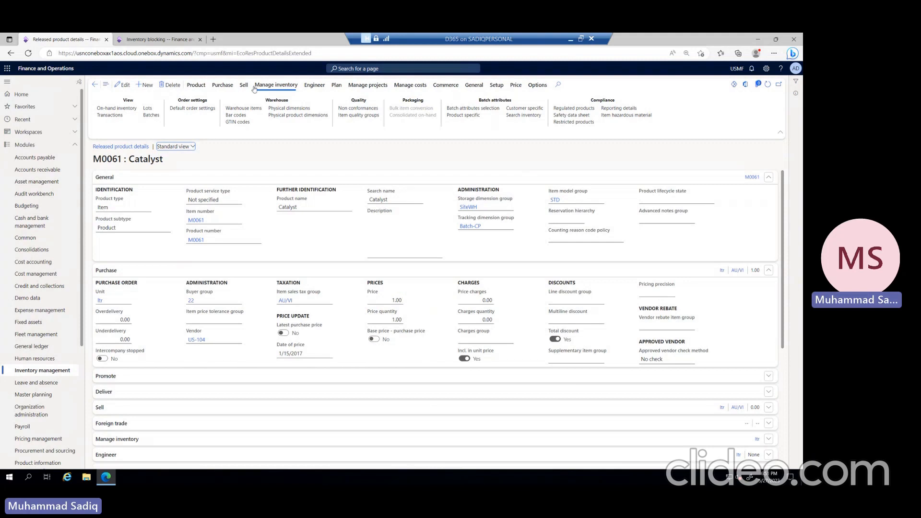
left_click(151, 115)
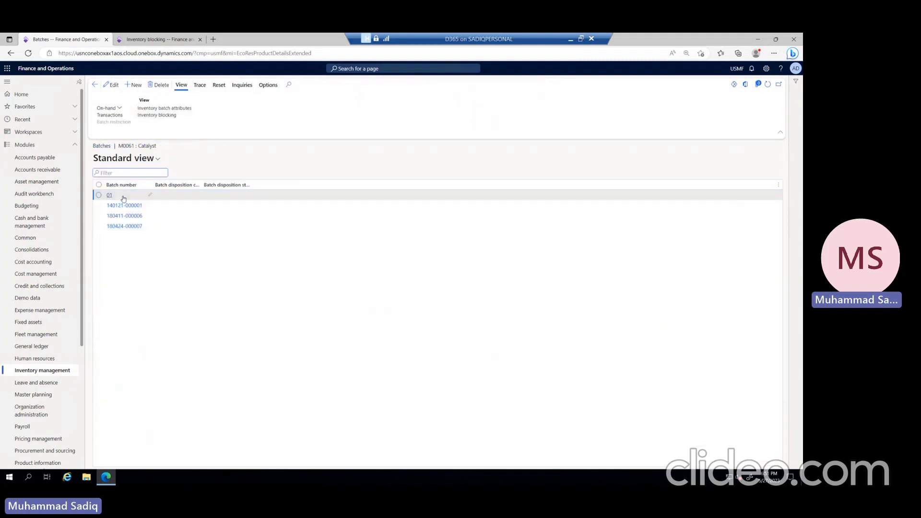
left_click(189, 109)
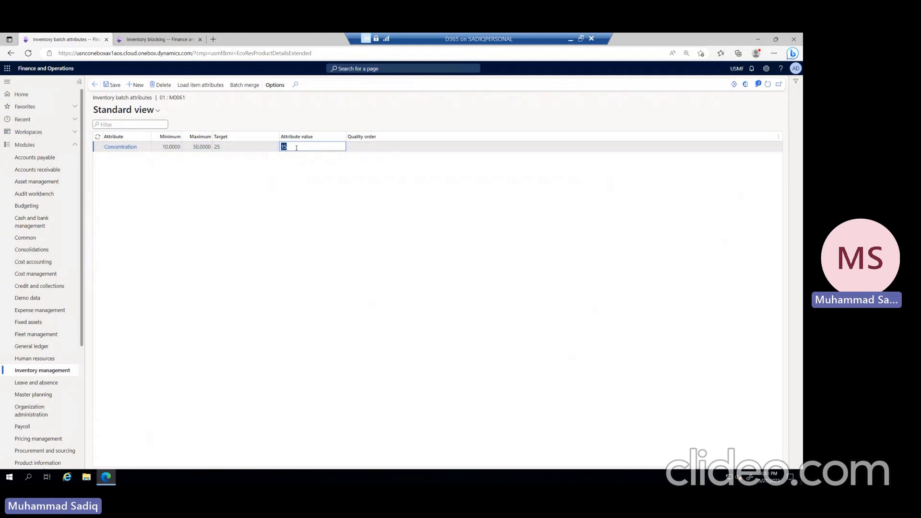
key("Escape")
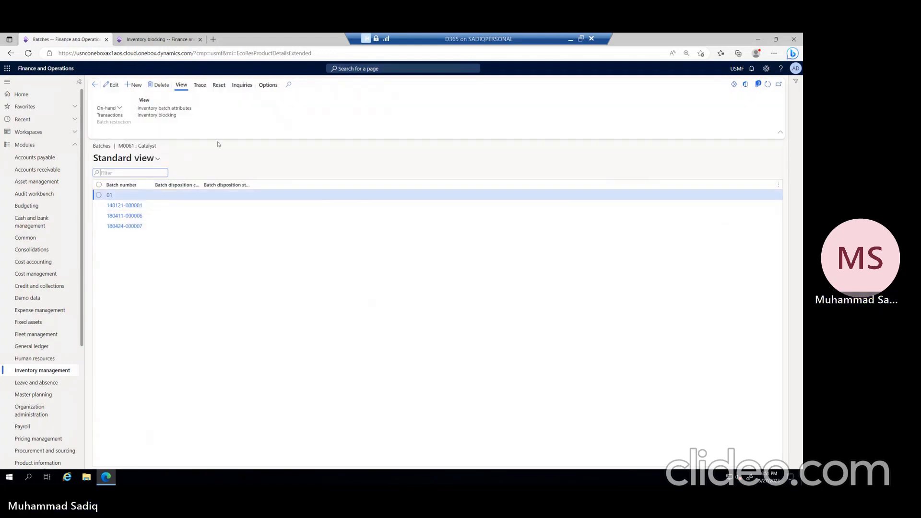
Step: Check the inventory blocking records for batch 01, return to the batch list and show the available on-hand views
left_click(168, 117)
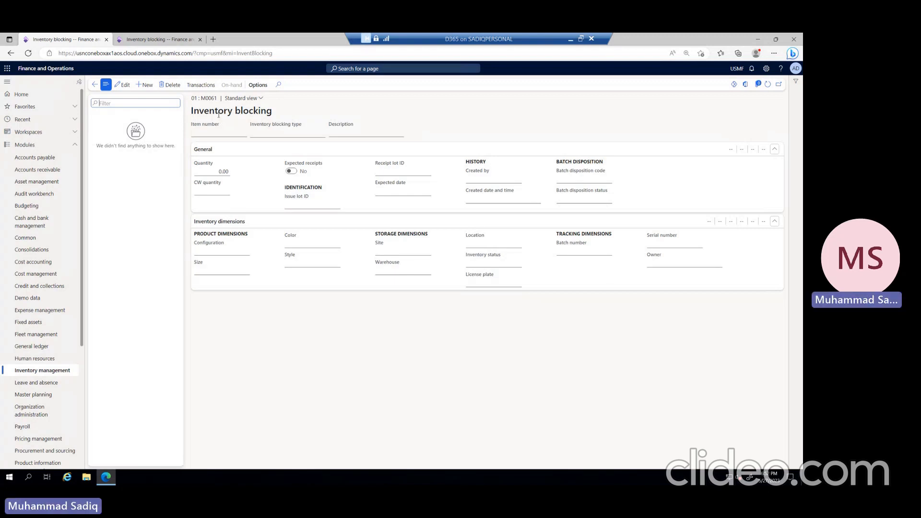
left_click(93, 86)
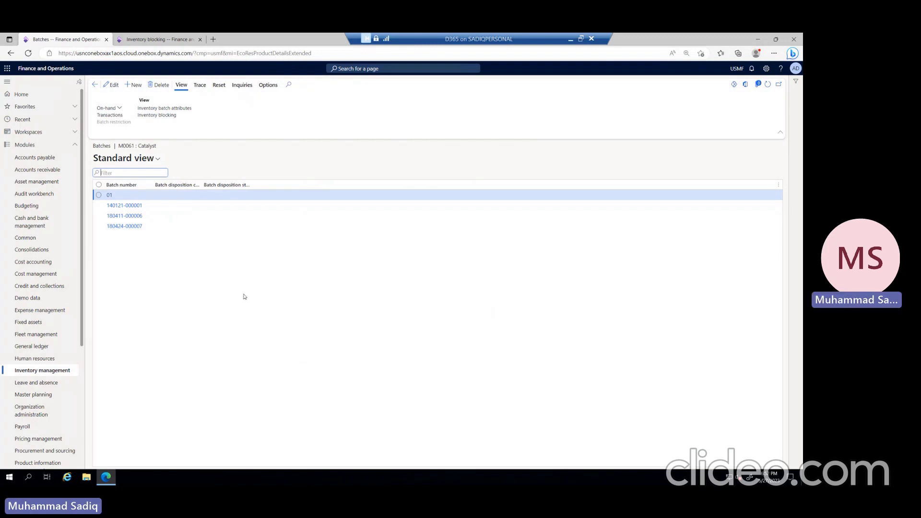
left_click(109, 109)
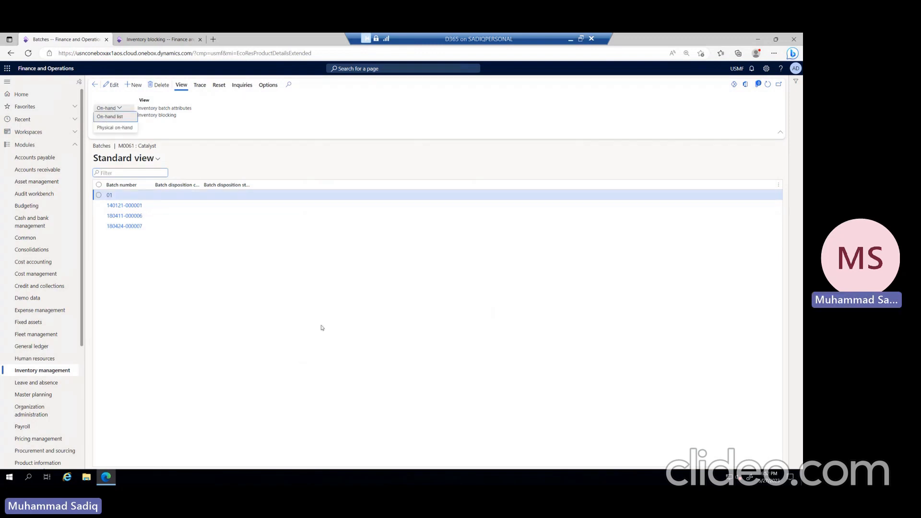